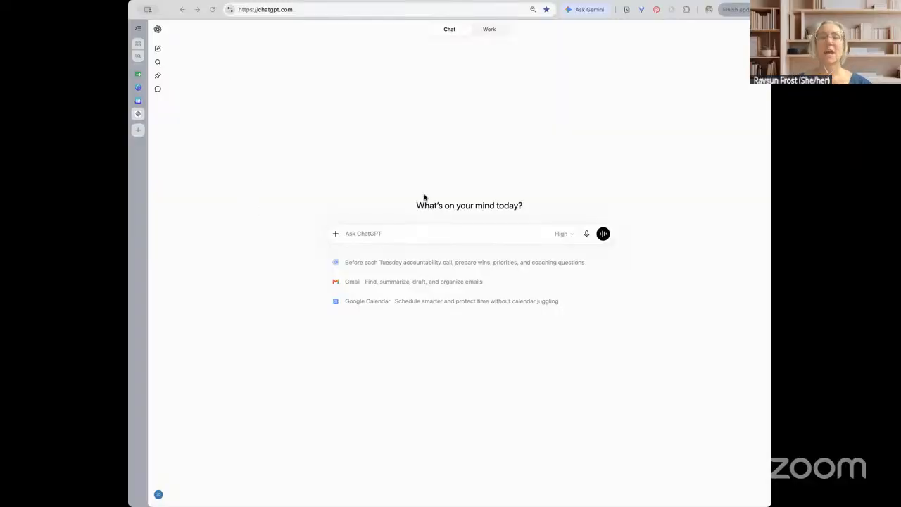
- Request 10 evergreen homeowner posts for real estate agents as a Topic, Hook, Caption, CTA table, removing the "Main Prompt" heading before sending the prompt
{"action": "left_click", "coordinate": [346, 234]}
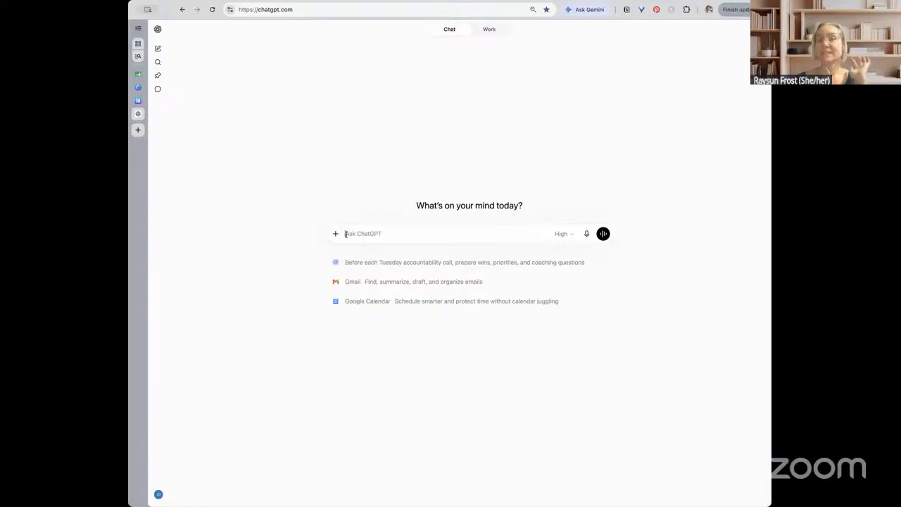
{"action": "type", "text": "Main Prompt Create content for 10 evergreen social media posts for real estate agents to share with homeowners. Create exactly four columns in this order: Topic, Hook, Caption, CTA. Use one post per row. Keep each Hook under 8 words, each Caption between 30 and 45 words, and each CTA under 8 words. Use a warm, clear, practical, professional tone. Avoid statistics, legal advice, exaggerated claims, repeated topics, and overly sales-focused language. Show the result as a clear four-column table so I can review and refine it before creating a spreadsheet file."}
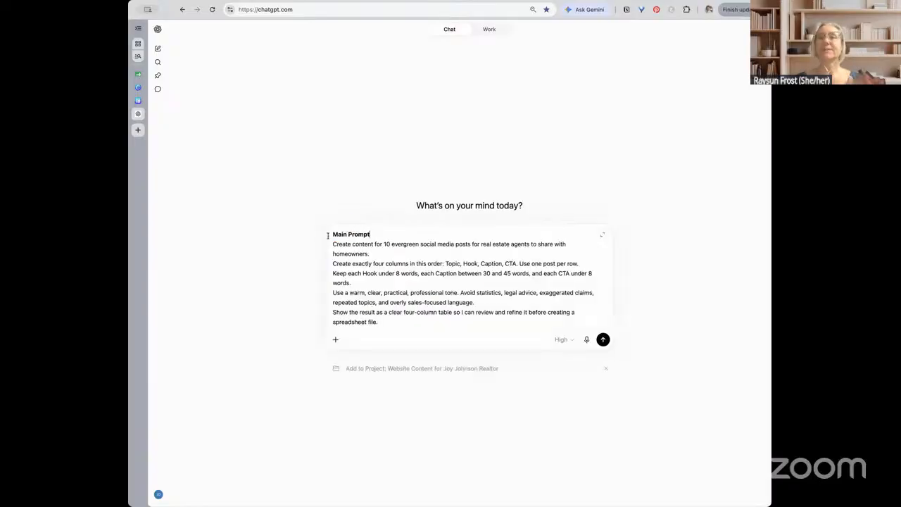
{"action": "left_click_drag", "start_coordinate": [372, 232], "coordinate": [326, 235]}
{"action": "key", "text": "BackSpace"}
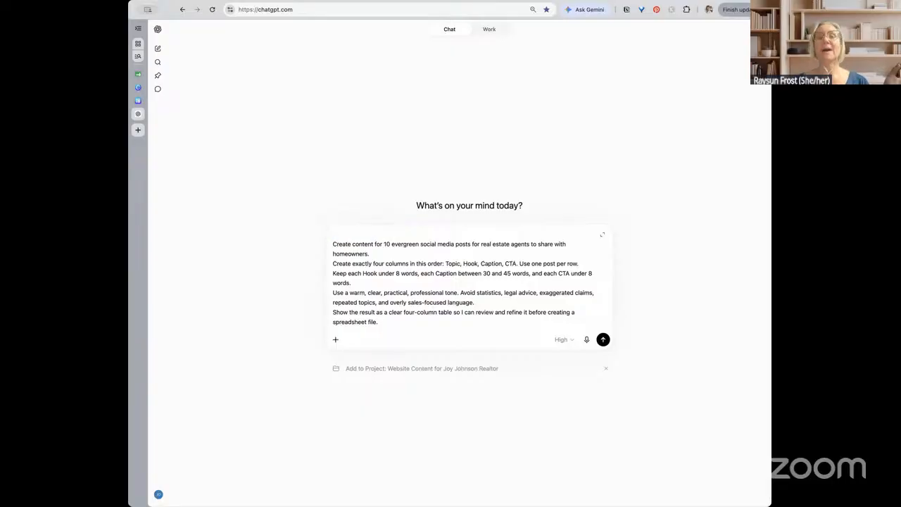
{"action": "left_click", "coordinate": [332, 244]}
{"action": "key", "text": "BackSpace"}
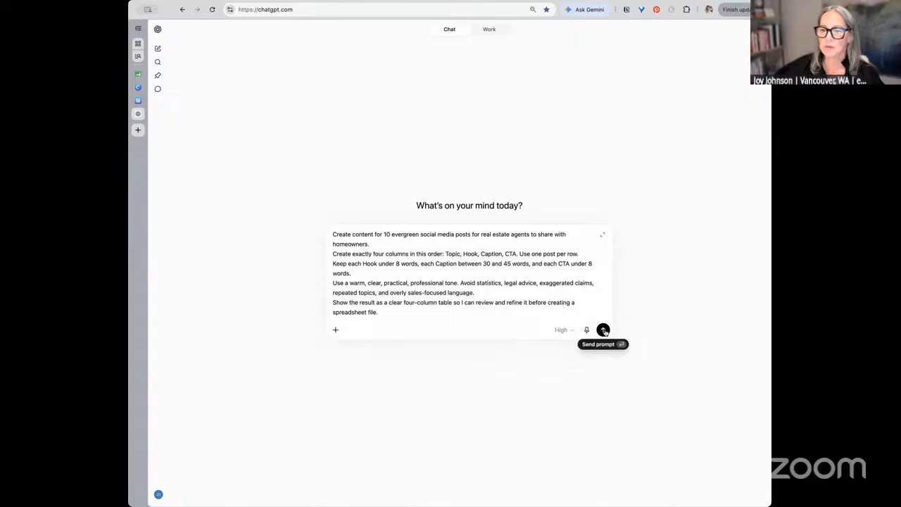
{"action": "left_click", "coordinate": [604, 330]}
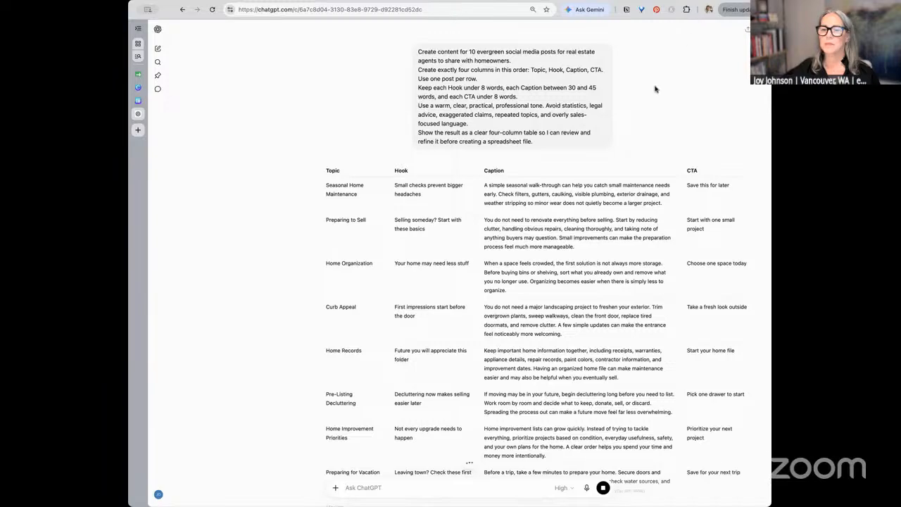
- Ask for rewritten hooks under 8 words, captions shortened to 25–35 words, and row 6 replaced with a different evergreen seller-education topic
{"action": "scroll", "coordinate": [558, 296], "scroll_direction": "down", "scroll_amount": 5}
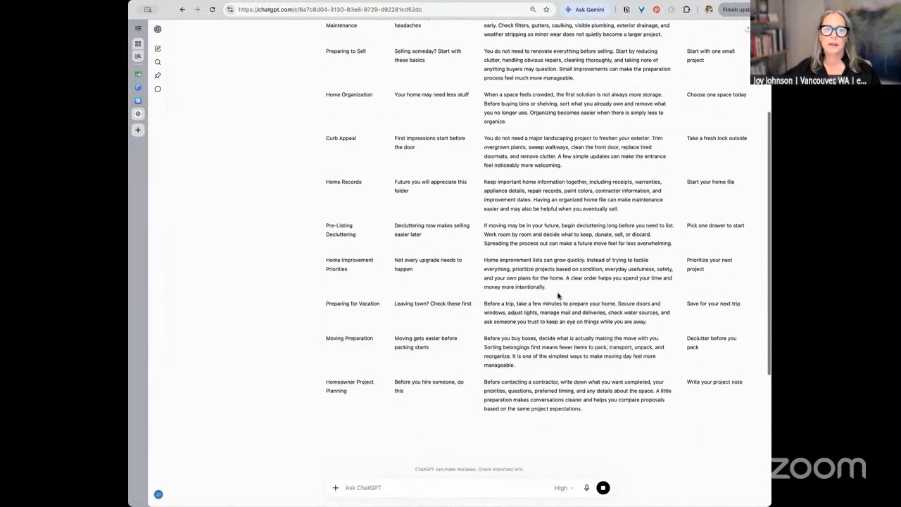
{"action": "scroll", "coordinate": [558, 296], "scroll_direction": "up", "scroll_amount": 5}
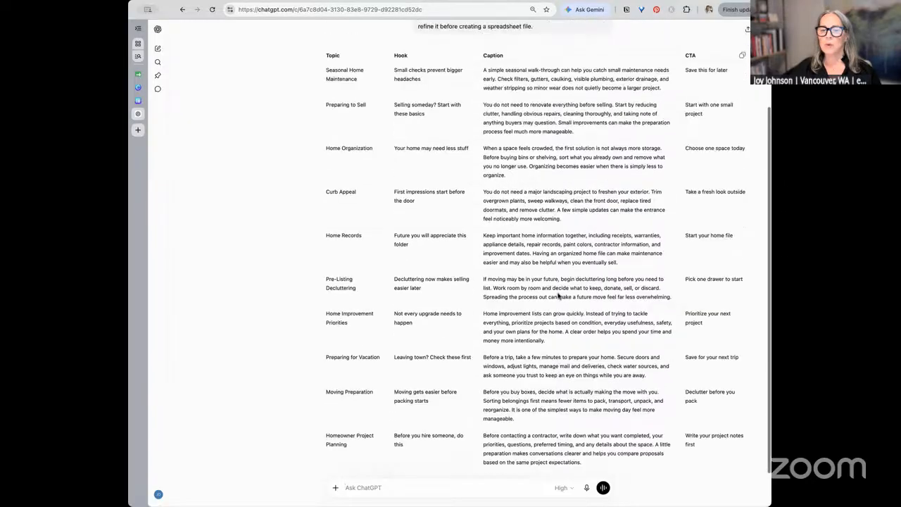
{"action": "scroll", "coordinate": [558, 296], "scroll_direction": "down", "scroll_amount": 3}
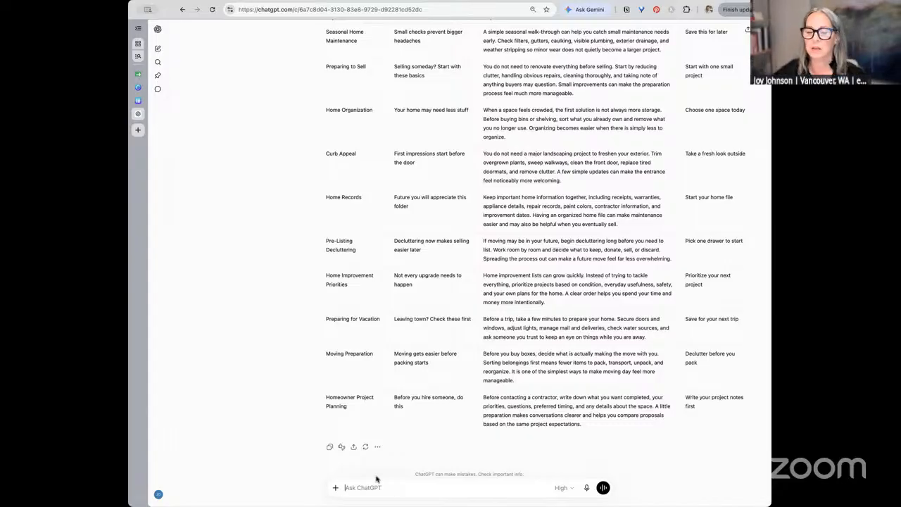
{"action": "type", "text": "Improve the Hooks Keep the same 10 rows and four-column structure. Rewrite only the Hook column so the hooks are more specific, conversational, and attention-grabbing. Keep every hook under 8 words. Do not change the topics, captions, or CTAs. Shorten the Captions Keep the same topics, hooks, and CTAs. Shorten only the Caption column to 25–35 words. Remove repetition and keep the language natural. Do not change the four-column structure. Replace One Weak Row Replace row 6 with a different evergreen seller-education topic that does not repeat any other row. Keep the same four columns and the same length guidelines."}
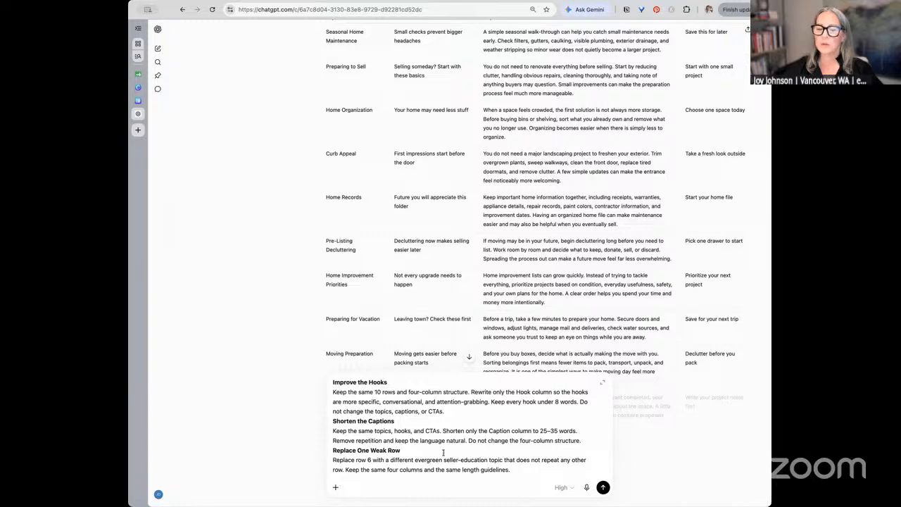
{"action": "scroll", "coordinate": [443, 452], "scroll_direction": "down", "scroll_amount": 2}
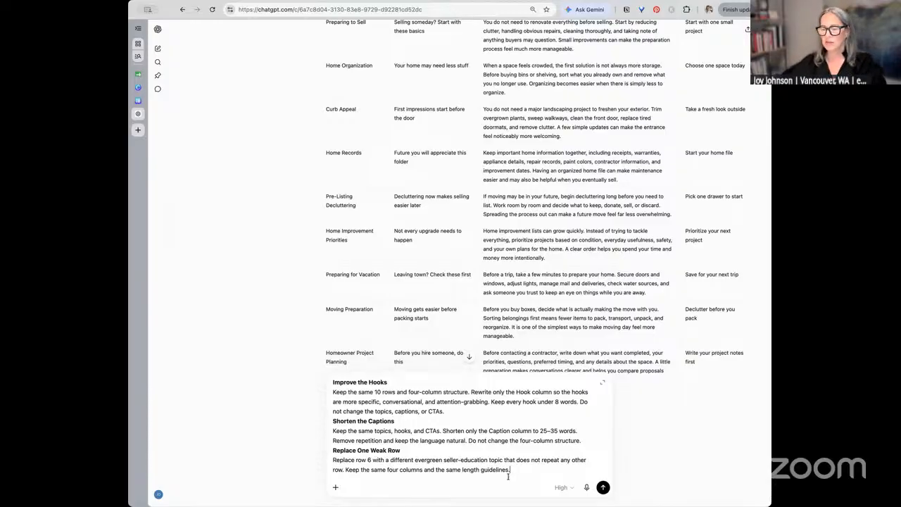
{"action": "left_click", "coordinate": [604, 488]}
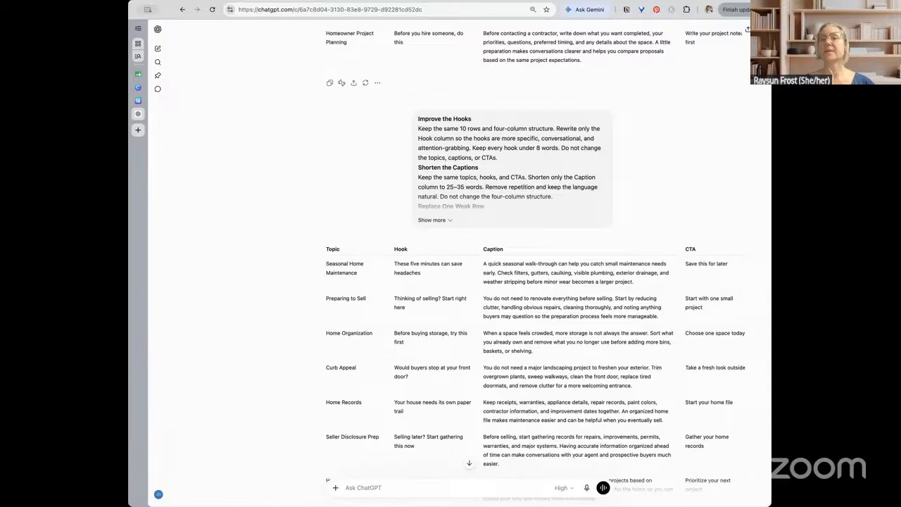
- Request a CSV of the approved content with Topic, Hook, Caption and CTA columns, and download evergreen_real_estate_social_posts.csv
{"action": "scroll", "coordinate": [336, 412], "scroll_direction": "down", "scroll_amount": 5}
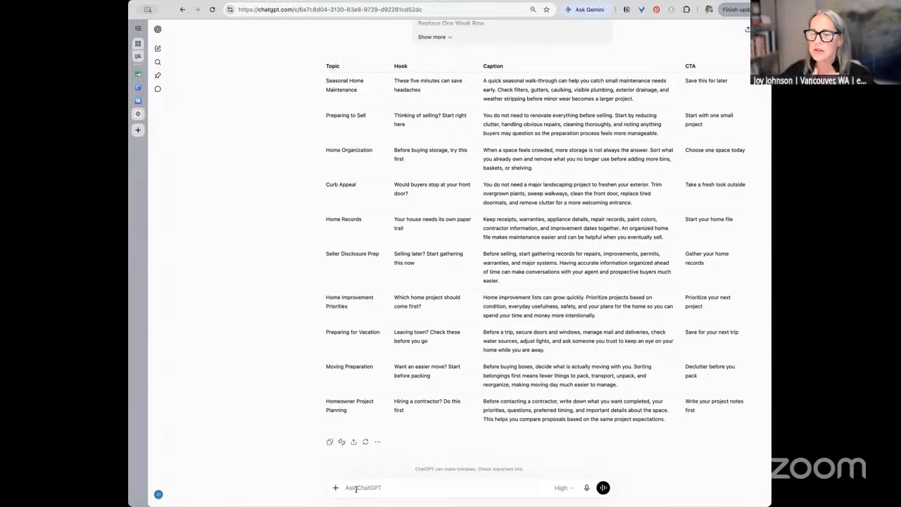
{"action": "left_click", "coordinate": [356, 489]}
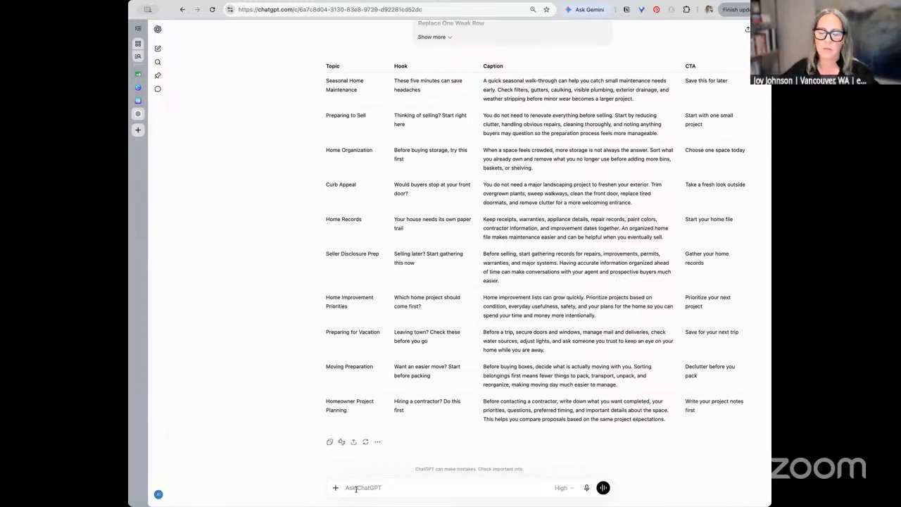
{"action": "type", "text": "Create a downloadable CSV file from the approved content above. Use exactly four columns in this order: Topic, Hook, Caption, CTA. Use one header row and one post per row. Preserve the approved wording exactly. Do not add extra columns, notes, numbering, or commentary."}
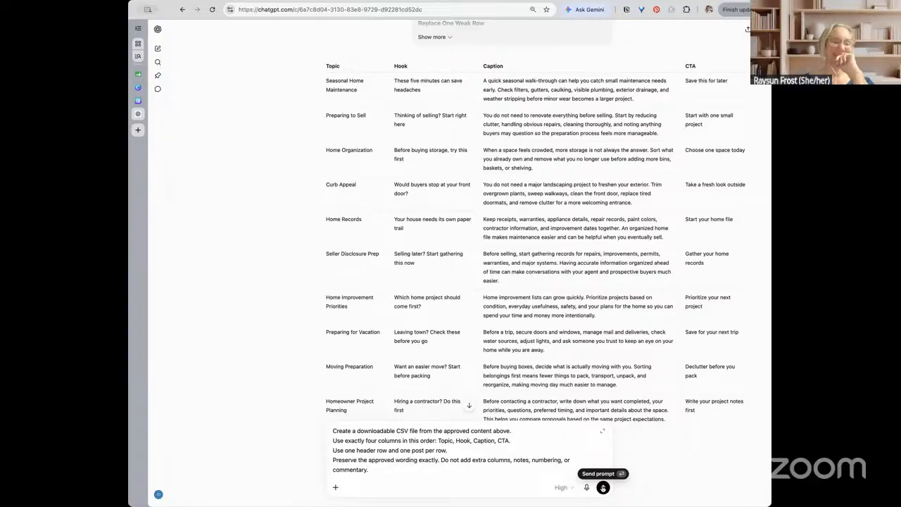
{"action": "left_click", "coordinate": [602, 487]}
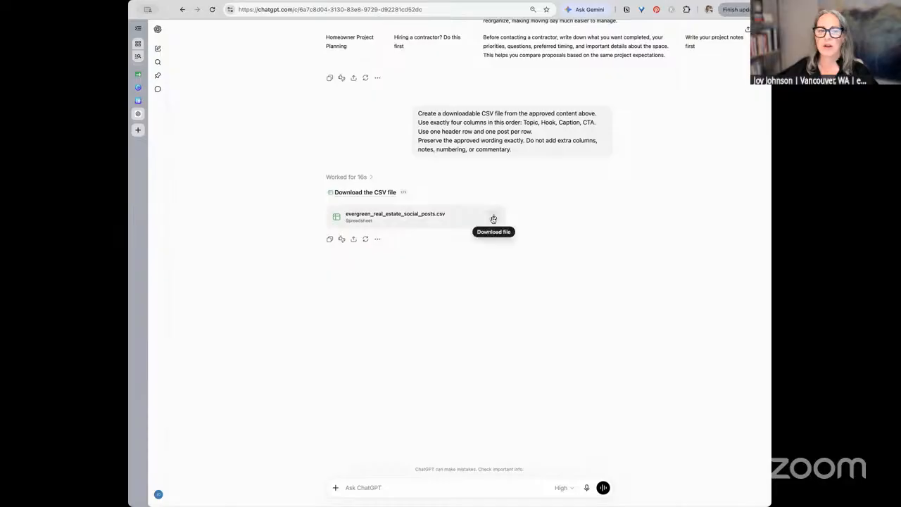
{"action": "left_click", "coordinate": [493, 218]}
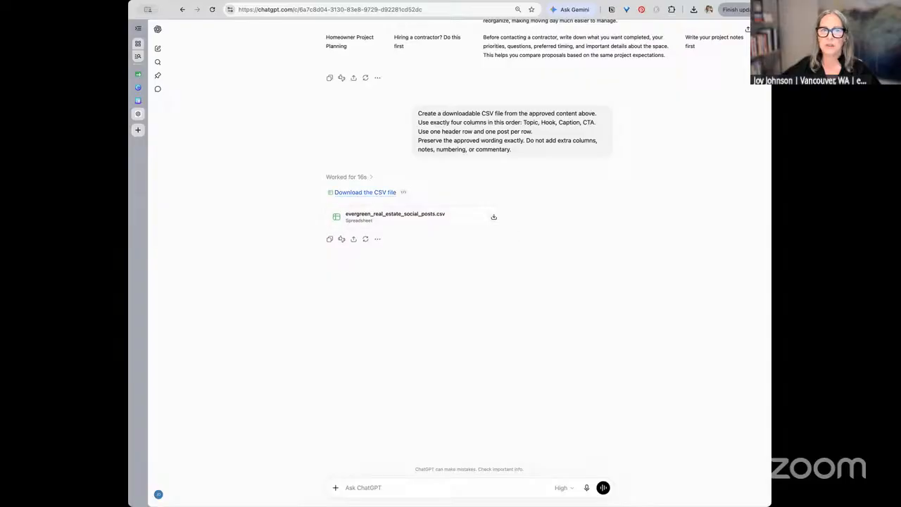
- Switch to the Canva tabs and examine the downloaded evergreen_real_estate_social_posts spreadsheet from Topic through CTA
{"action": "left_click", "coordinate": [138, 89]}
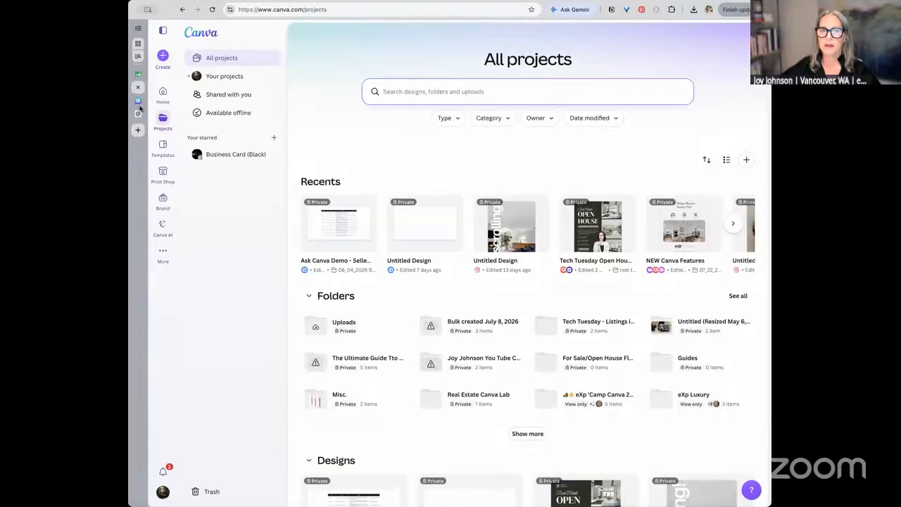
{"action": "left_click", "coordinate": [138, 102]}
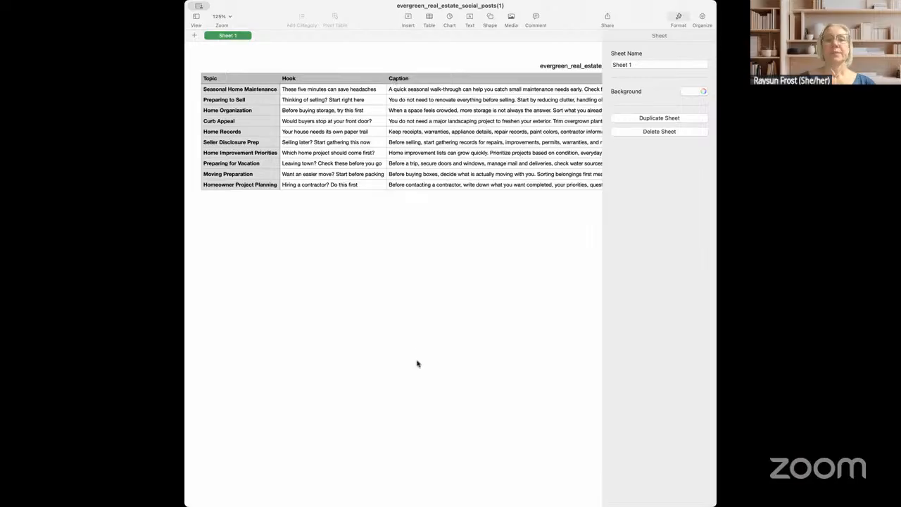
{"action": "scroll", "coordinate": [470, 325], "scroll_direction": "right", "scroll_amount": 2}
{"action": "scroll", "coordinate": [470, 325], "scroll_direction": "right", "scroll_amount": 10}
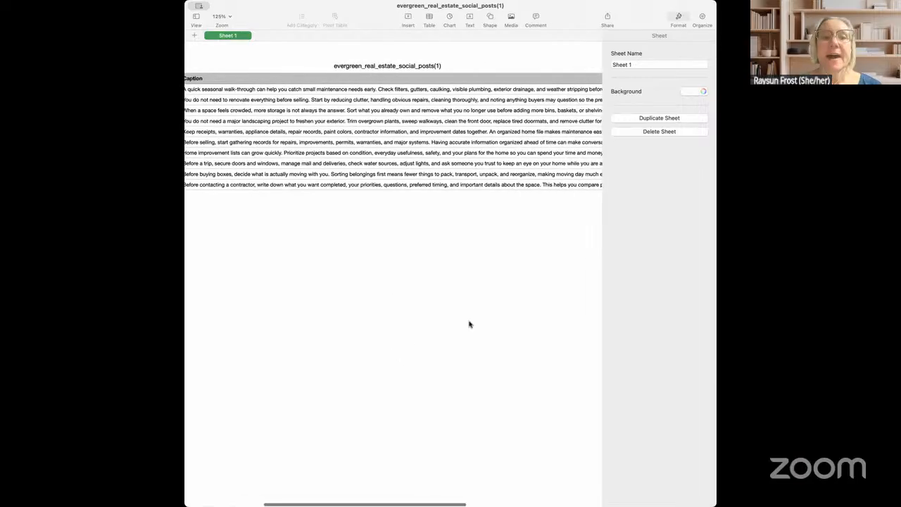
{"action": "scroll", "coordinate": [470, 325], "scroll_direction": "left", "scroll_amount": 8}
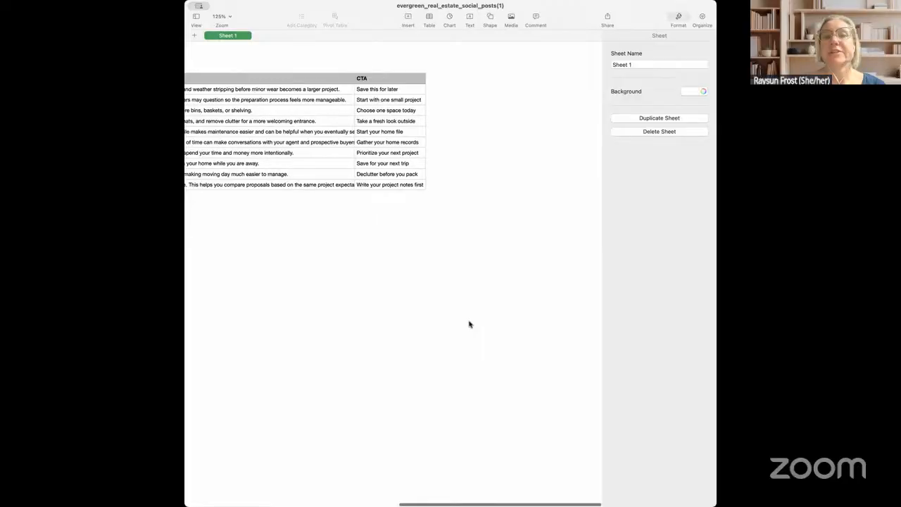
{"action": "scroll", "coordinate": [470, 325], "scroll_direction": "left", "scroll_amount": 6}
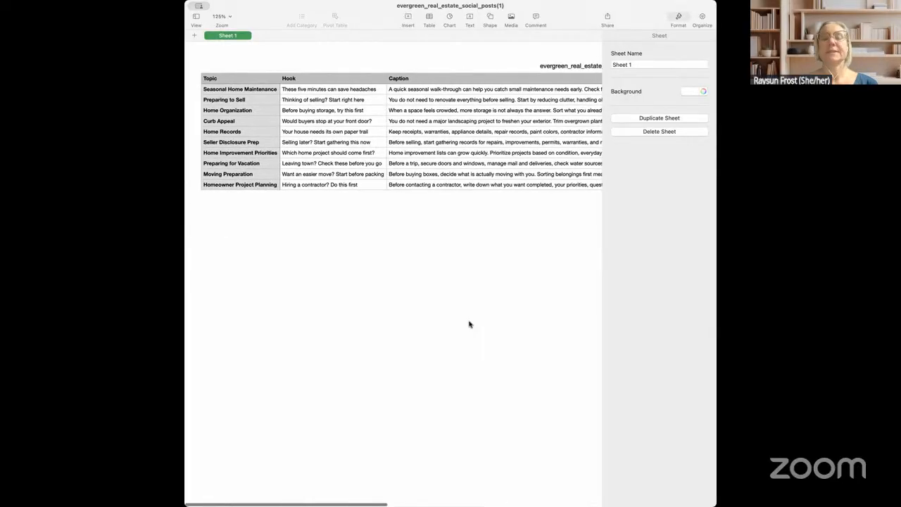
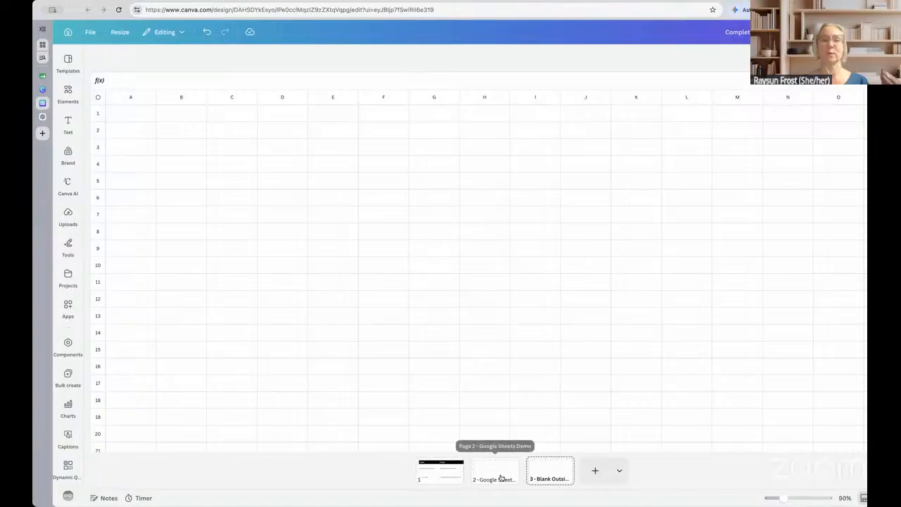
- Look through the Canva sheet's three pages and review the Topic, Hook, Caption and CTA table on page 1
{"action": "left_click", "coordinate": [506, 477]}
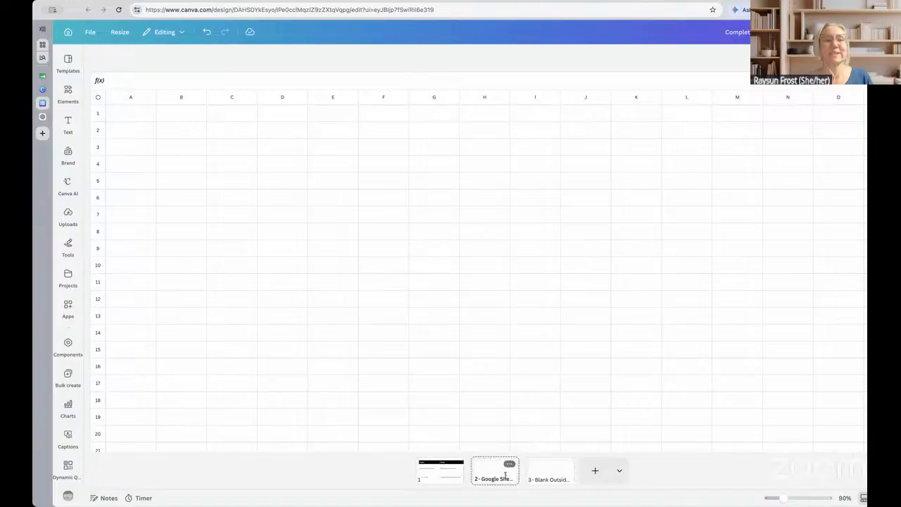
{"action": "left_click", "coordinate": [552, 469]}
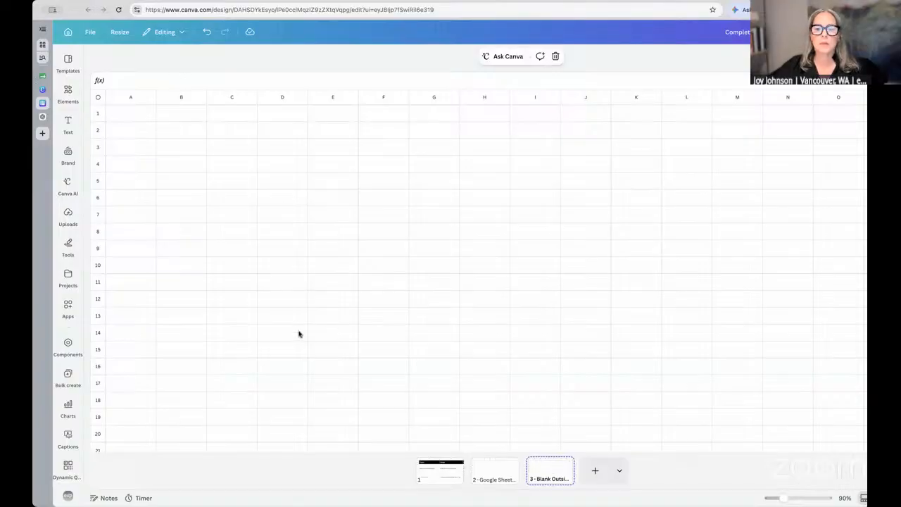
{"action": "left_click", "coordinate": [453, 478]}
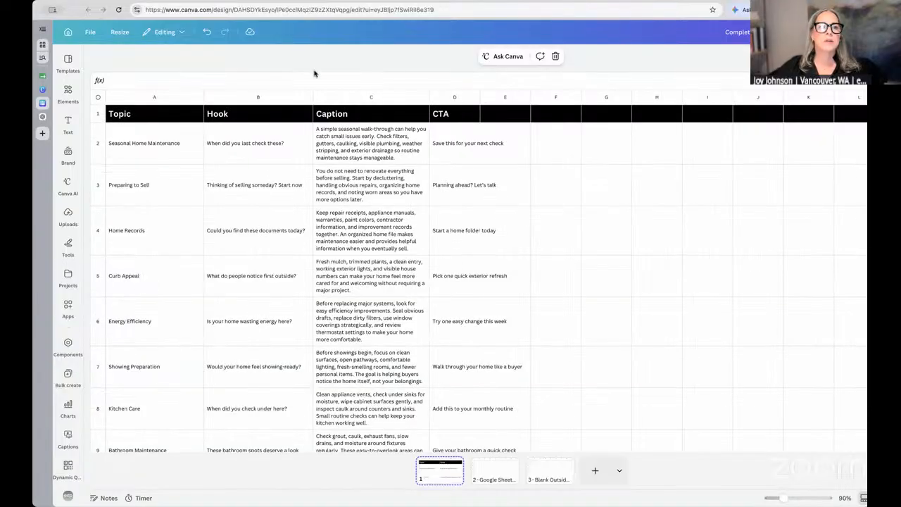
{"action": "scroll", "coordinate": [314, 73], "scroll_direction": "down", "scroll_amount": 2}
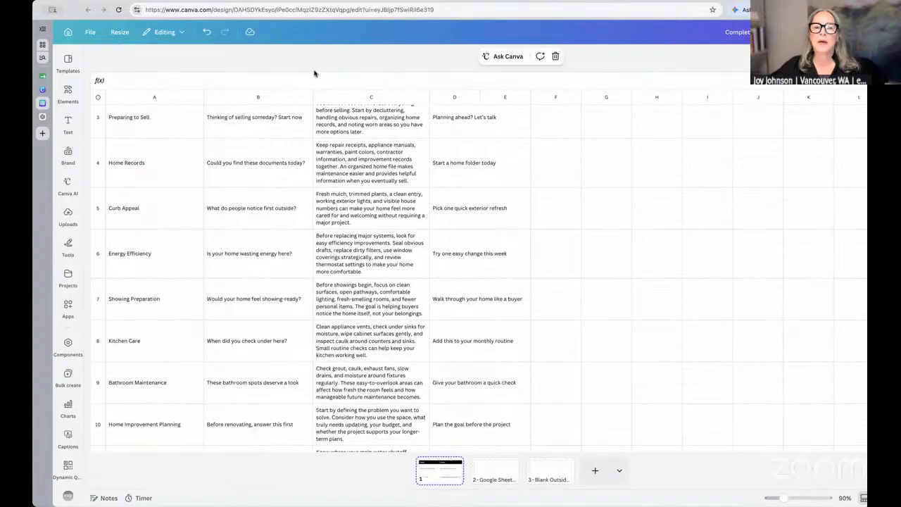
{"action": "scroll", "coordinate": [314, 73], "scroll_direction": "up", "scroll_amount": 2}
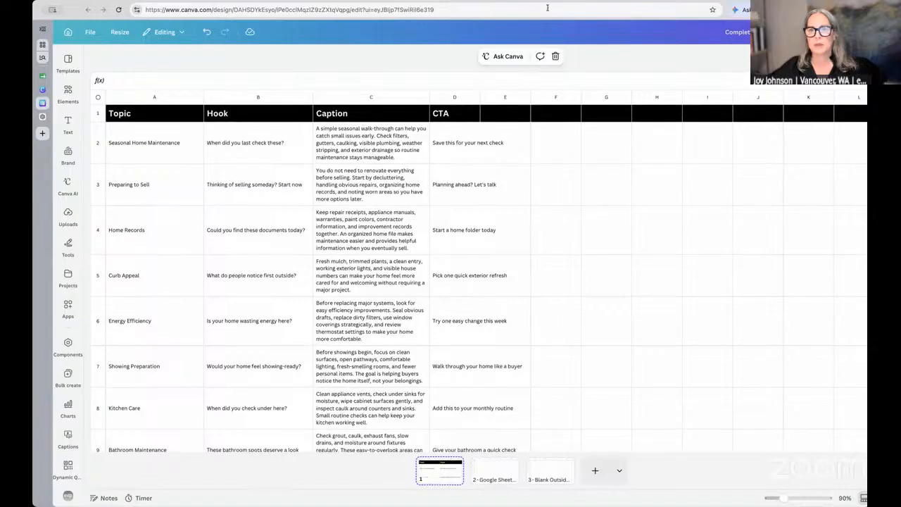
{"action": "left_click", "coordinate": [161, 33]}
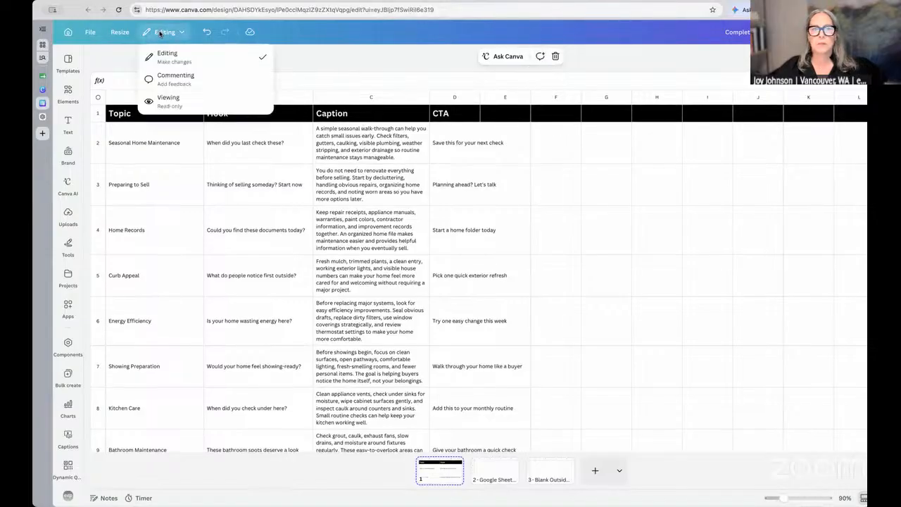
{"action": "left_click", "coordinate": [386, 65]}
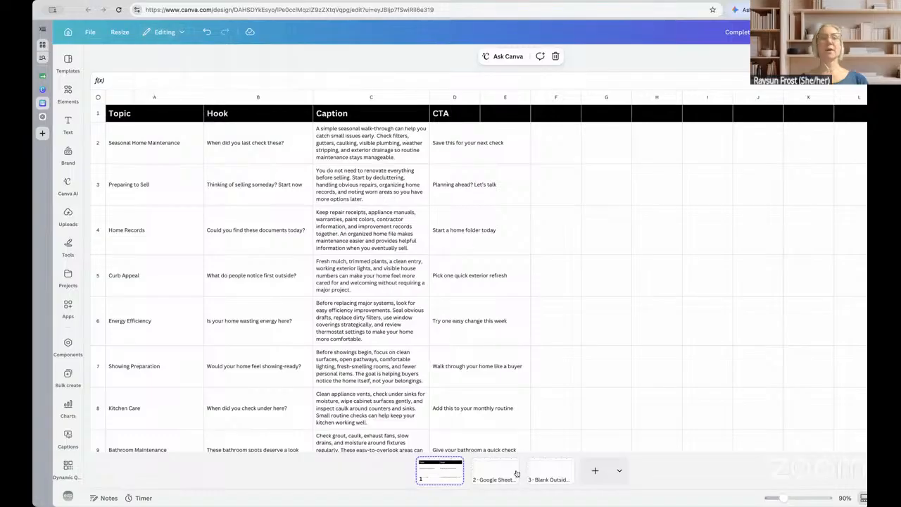
- Add a new sheet page and import the uploaded evergreen_real_estate design into it, replacing the current blank page
{"action": "left_click", "coordinate": [595, 470]}
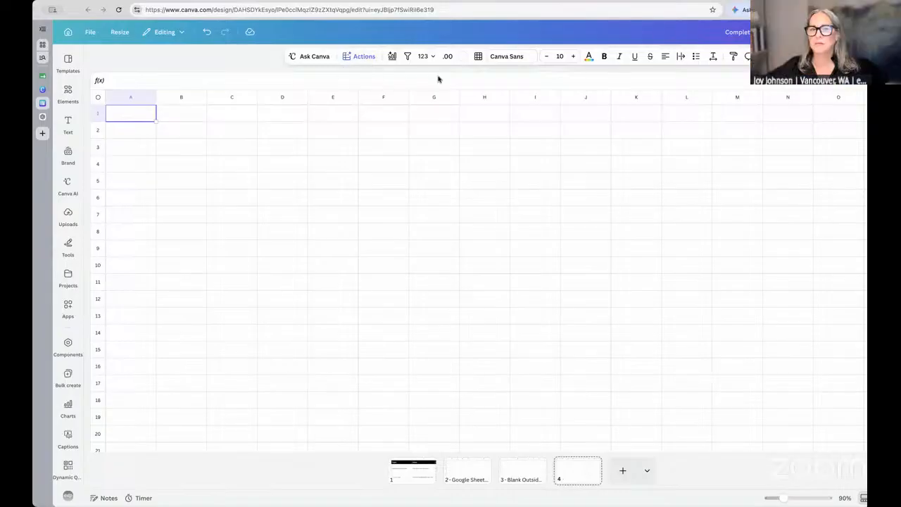
{"action": "left_click", "coordinate": [364, 57]}
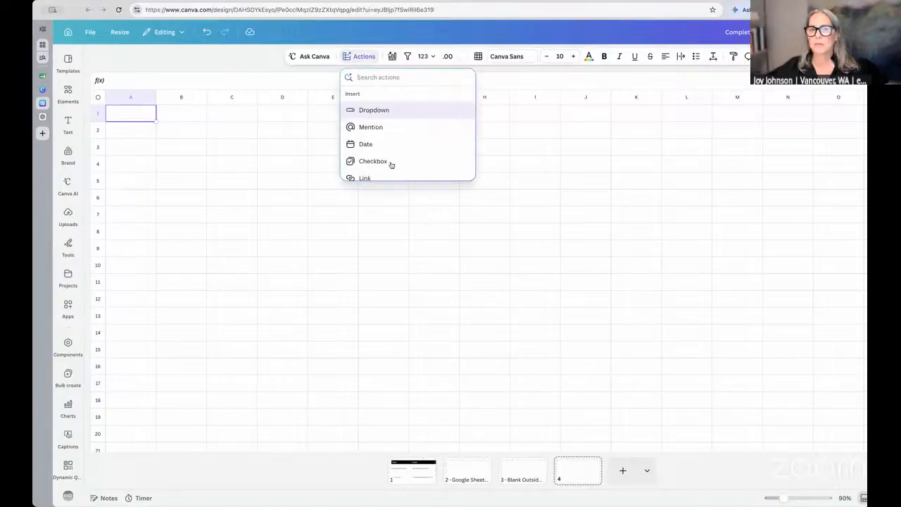
{"action": "scroll", "coordinate": [388, 155], "scroll_direction": "down", "scroll_amount": 3}
{"action": "scroll", "coordinate": [387, 155], "scroll_direction": "down", "scroll_amount": 5}
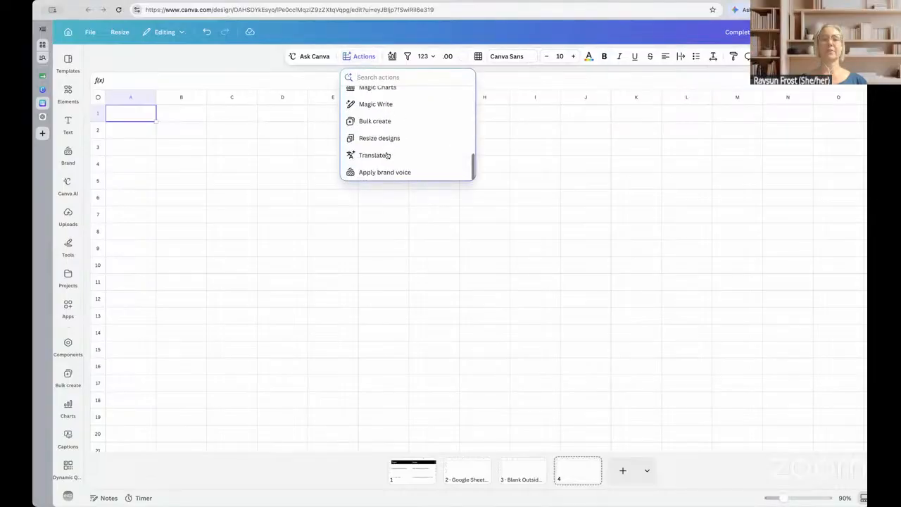
{"action": "scroll", "coordinate": [390, 155], "scroll_direction": "up", "scroll_amount": 5}
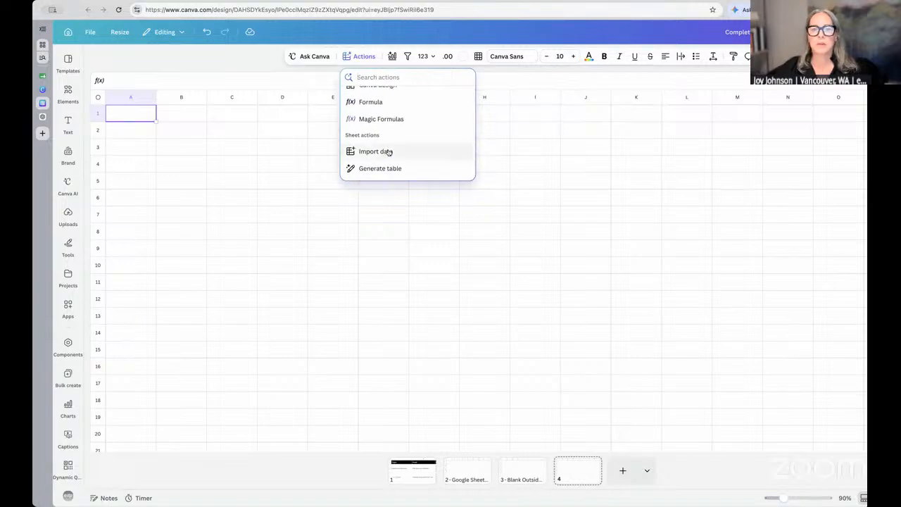
{"action": "left_click", "coordinate": [386, 151]}
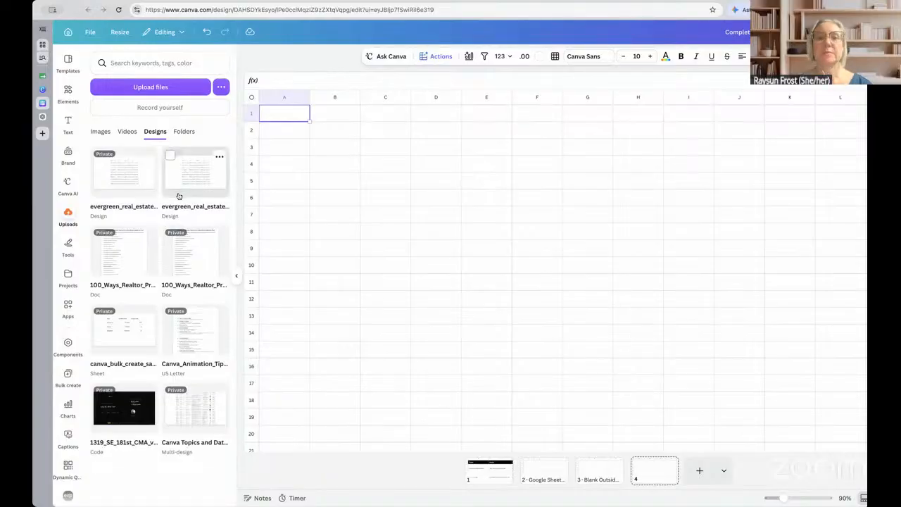
{"action": "left_click", "coordinate": [119, 179]}
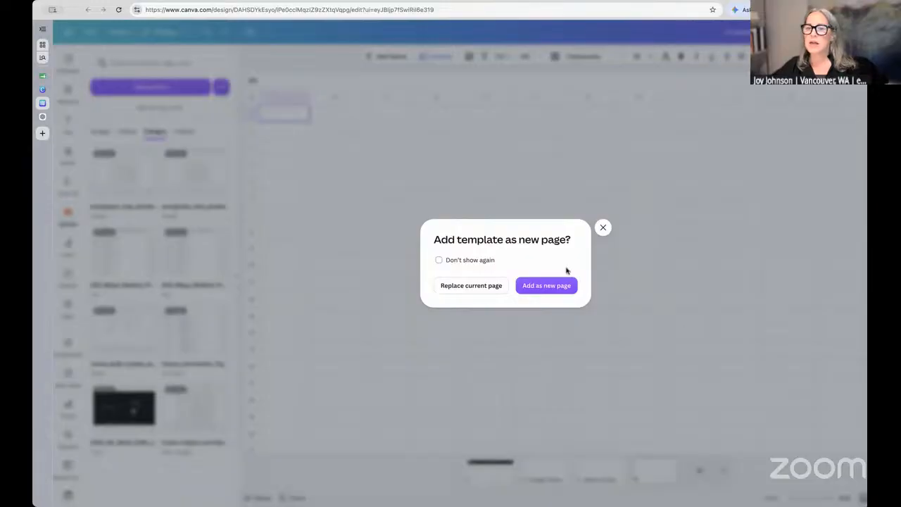
{"action": "left_click", "coordinate": [476, 286]}
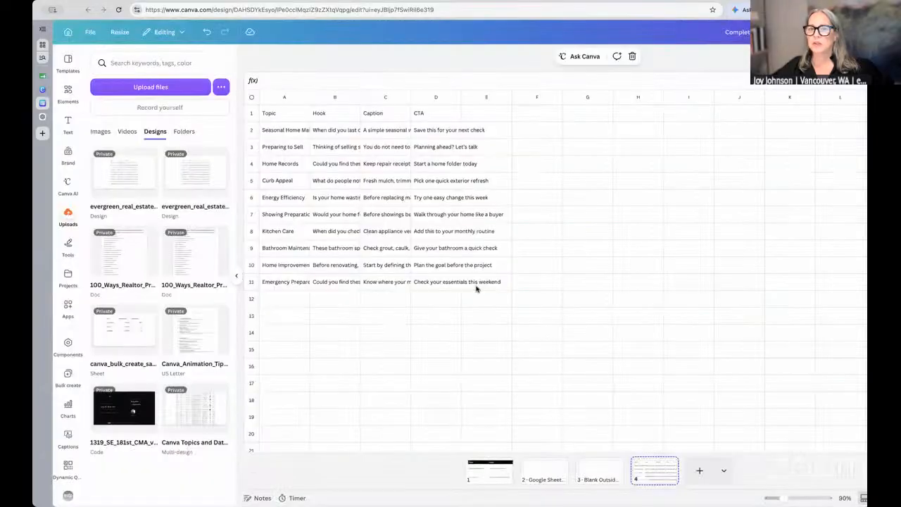
- Widen the Topic, Hook and Caption columns on page 4 so their entries have more room
{"action": "left_click", "coordinate": [305, 98]}
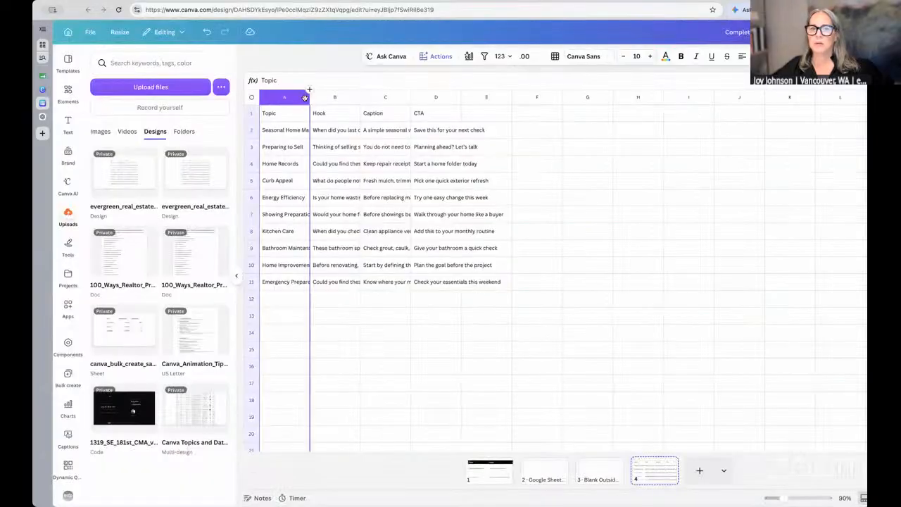
{"action": "left_click_drag", "start_coordinate": [309, 98], "coordinate": [353, 98]}
{"action": "left_click", "coordinate": [398, 97]}
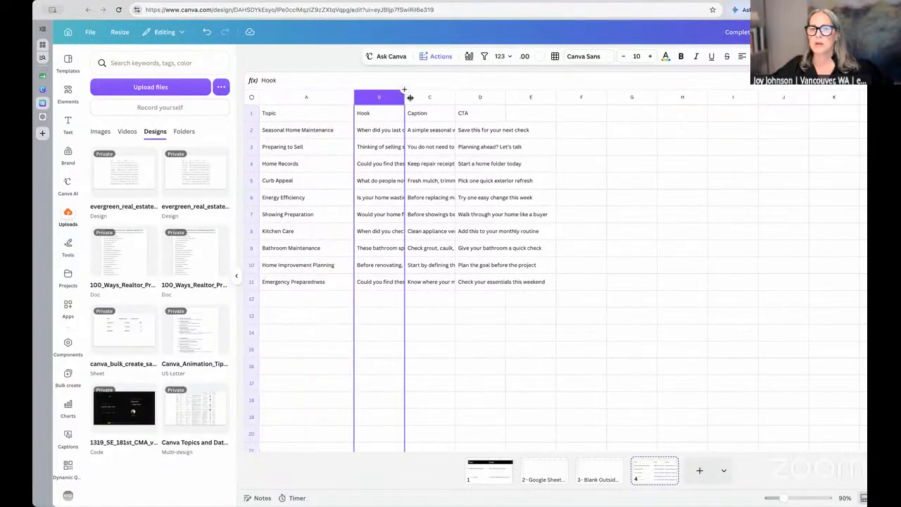
{"action": "left_click_drag", "start_coordinate": [410, 98], "coordinate": [612, 96]}
- Wrap the Caption column's text, widen that column further, and widen the CTA column to fit its entries
{"action": "left_click", "coordinate": [513, 96]}
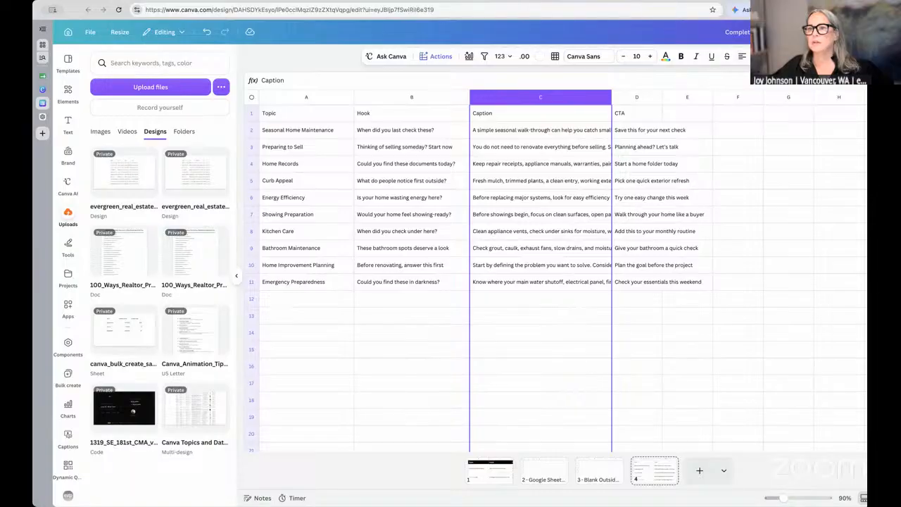
{"action": "left_click", "coordinate": [758, 57]}
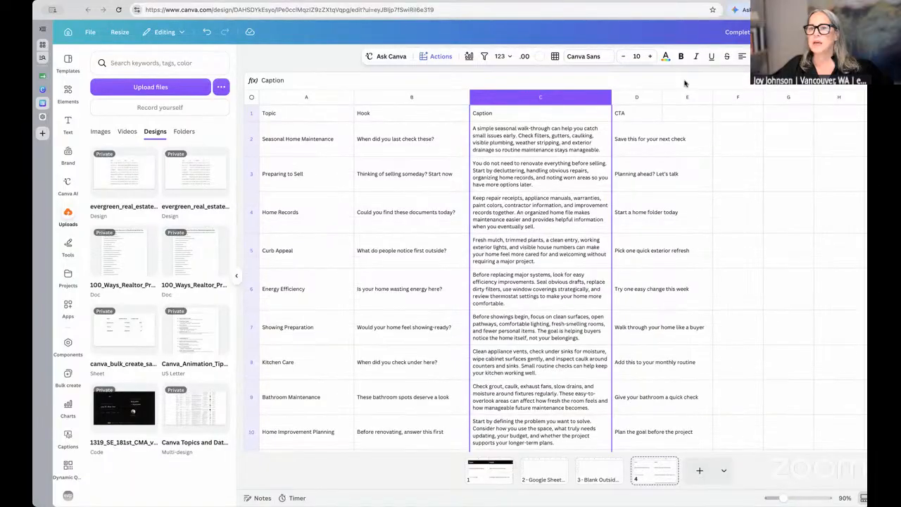
{"action": "left_click", "coordinate": [616, 98]}
{"action": "left_click", "coordinate": [599, 96]}
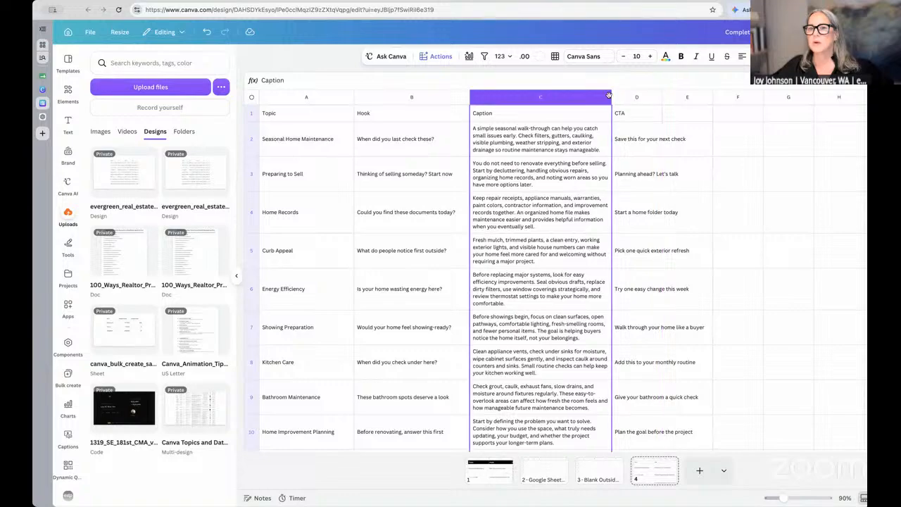
{"action": "left_click_drag", "start_coordinate": [611, 97], "coordinate": [650, 111]}
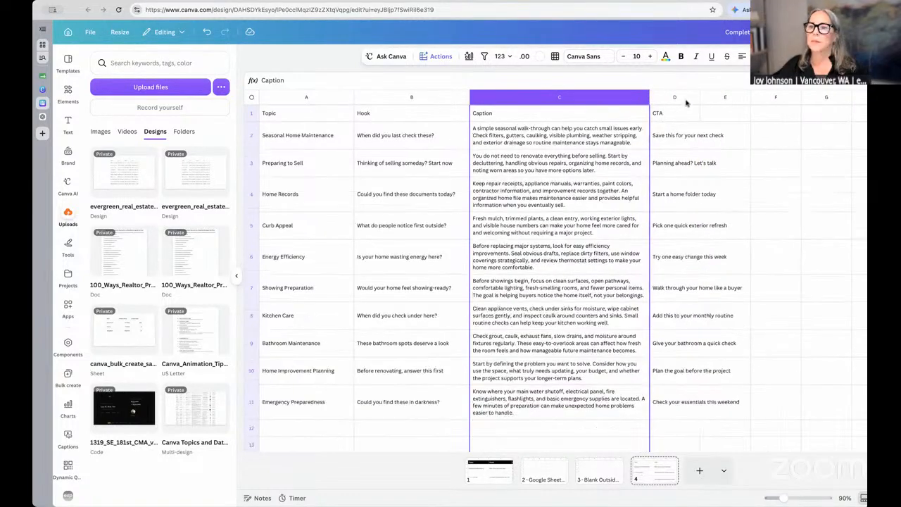
{"action": "left_click", "coordinate": [686, 98]}
{"action": "left_click_drag", "start_coordinate": [701, 97], "coordinate": [754, 99]}
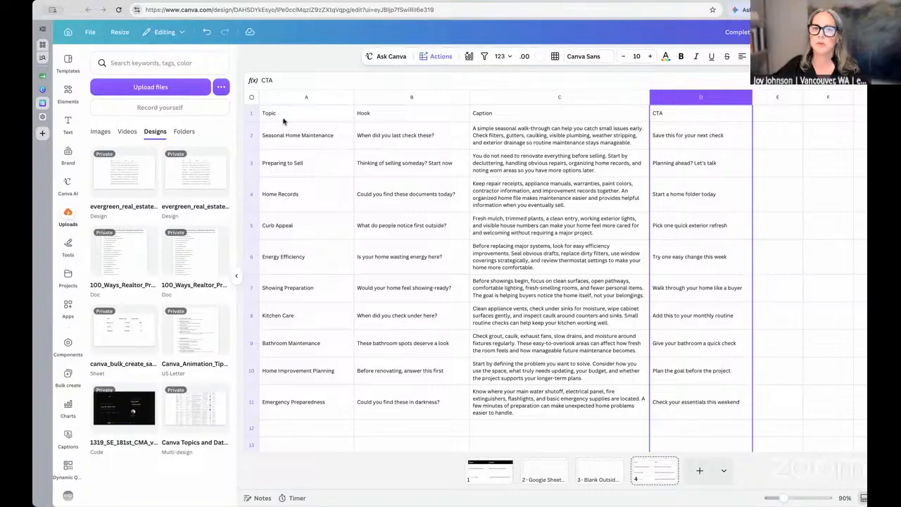
- Fill header row 1 with the light gray already used in this design
{"action": "left_click", "coordinate": [252, 111]}
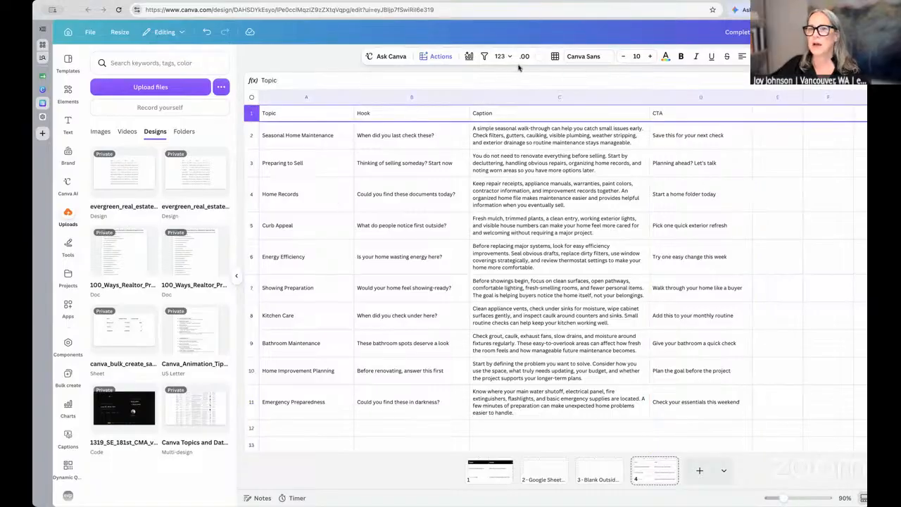
{"action": "left_click", "coordinate": [539, 57]}
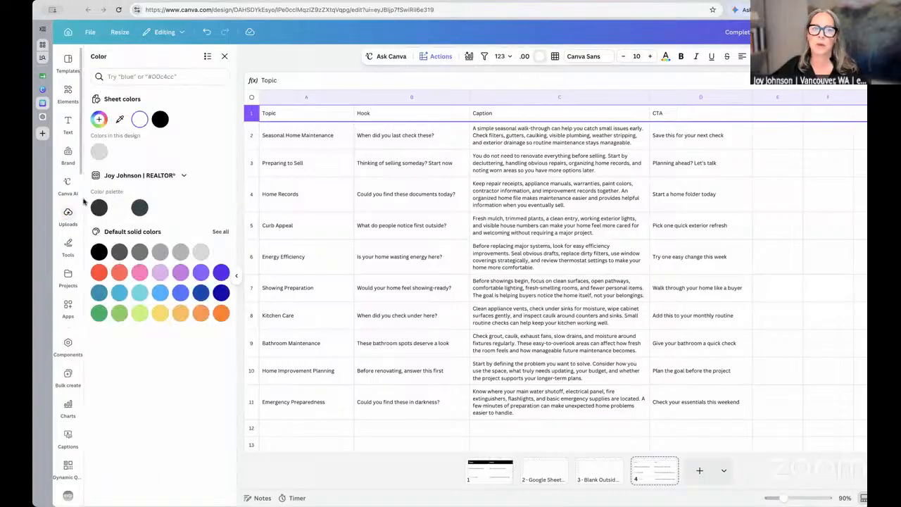
{"action": "left_click", "coordinate": [98, 152]}
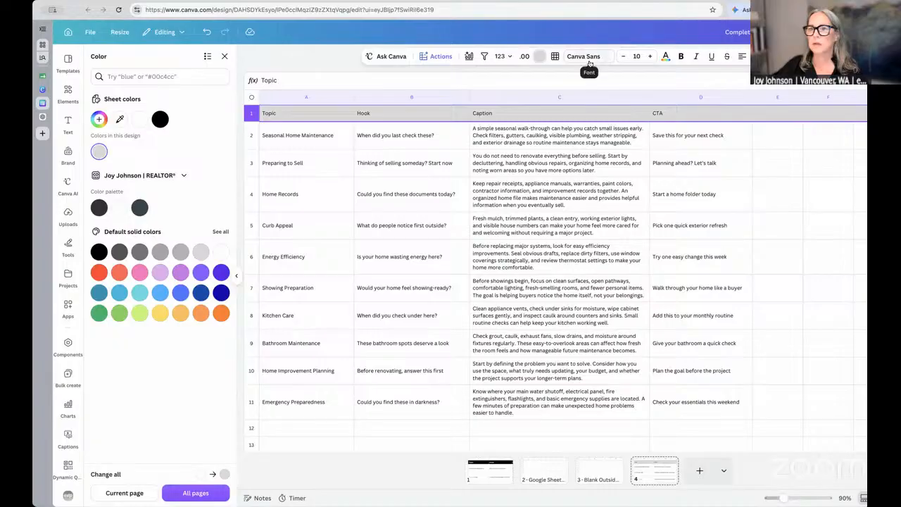
- Make the header row text bold at font size 20, and collapse the side panel to show the full table
{"action": "left_click", "coordinate": [649, 56]}
{"action": "left_click", "coordinate": [649, 56]}
{"action": "left_click", "coordinate": [649, 56]}
{"action": "left_click", "coordinate": [650, 56]}
{"action": "left_click", "coordinate": [651, 56]}
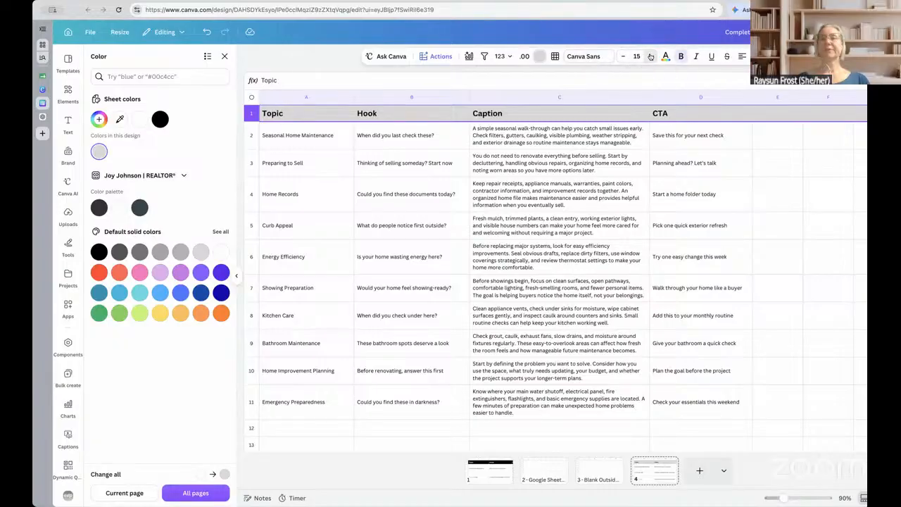
{"action": "left_click", "coordinate": [650, 56]}
{"action": "left_click", "coordinate": [650, 56]}
{"action": "left_click", "coordinate": [650, 57]}
{"action": "left_click", "coordinate": [650, 57]}
{"action": "left_click", "coordinate": [650, 56]}
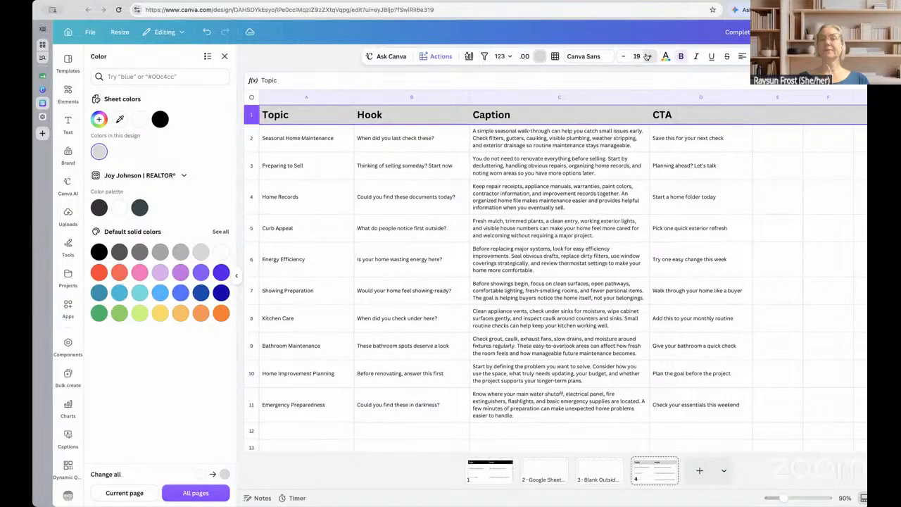
{"action": "left_click", "coordinate": [224, 57]}
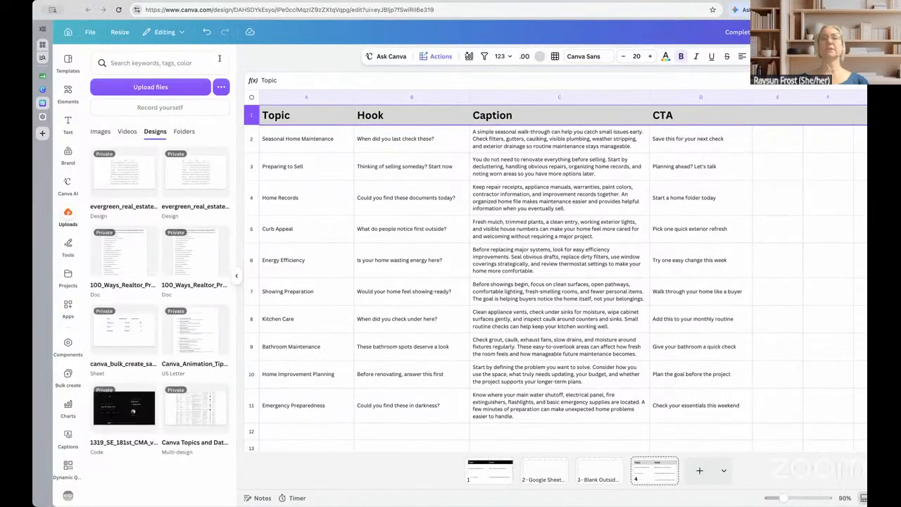
{"action": "left_click", "coordinate": [238, 279]}
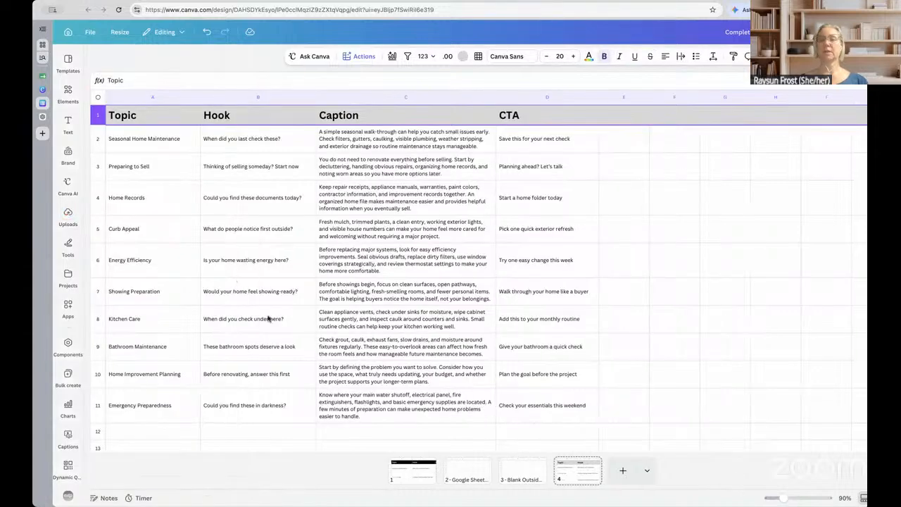
- Examine the sheet actions available for empty cell A12, including Import data, Generate table, Fill empty cells and Bulk create
{"action": "scroll", "coordinate": [268, 319], "scroll_direction": "down", "scroll_amount": 3}
{"action": "left_click", "coordinate": [147, 322]}
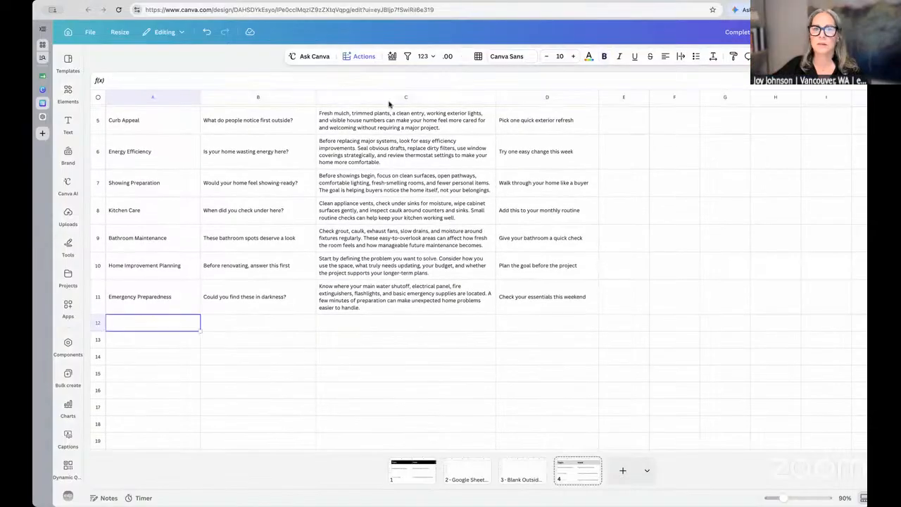
{"action": "left_click", "coordinate": [365, 57]}
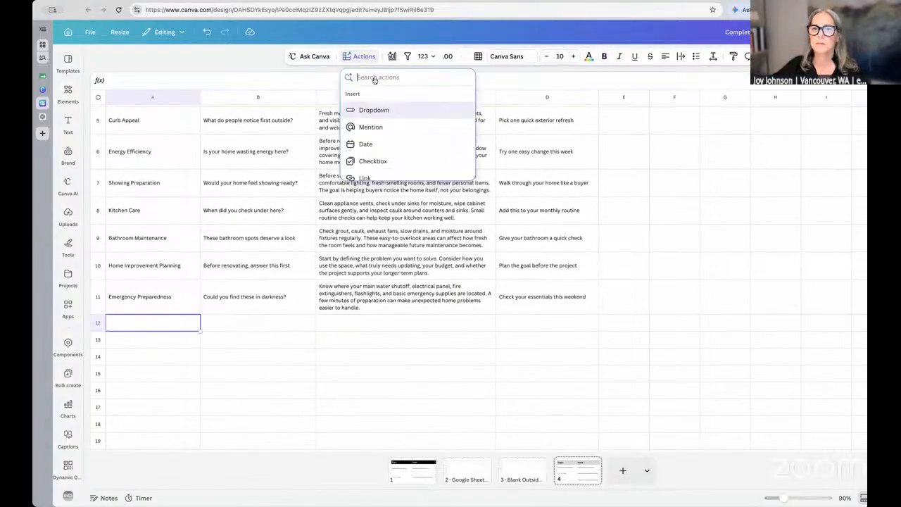
{"action": "scroll", "coordinate": [377, 117], "scroll_direction": "down", "scroll_amount": 4}
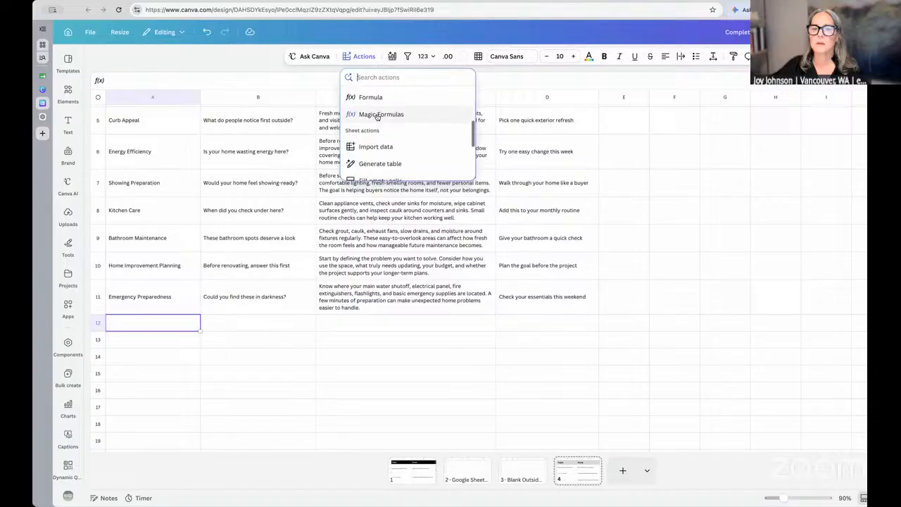
{"action": "scroll", "coordinate": [376, 117], "scroll_direction": "down", "scroll_amount": 5}
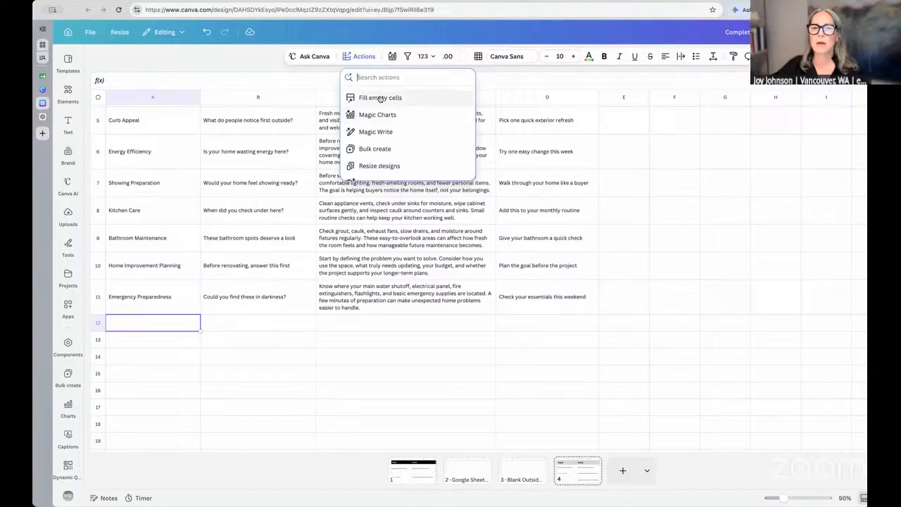
{"action": "scroll", "coordinate": [380, 99], "scroll_direction": "down", "scroll_amount": 1}
{"action": "scroll", "coordinate": [382, 159], "scroll_direction": "up", "scroll_amount": 3}
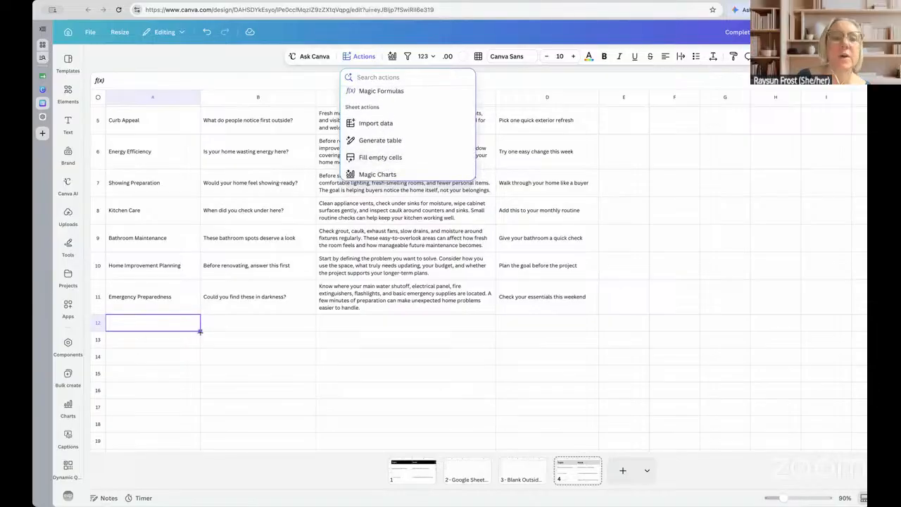
{"action": "left_click_drag", "start_coordinate": [199, 331], "coordinate": [155, 317]}
{"action": "double_click", "coordinate": [157, 325]}
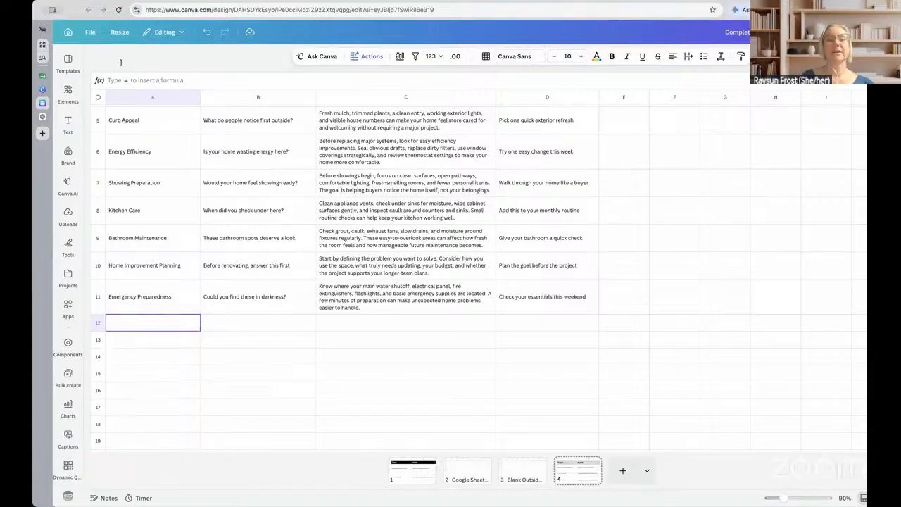
- Try extending the Curb Appeal entry over the Topic cells up to A1, and undo the fill
{"action": "left_click", "coordinate": [110, 97]}
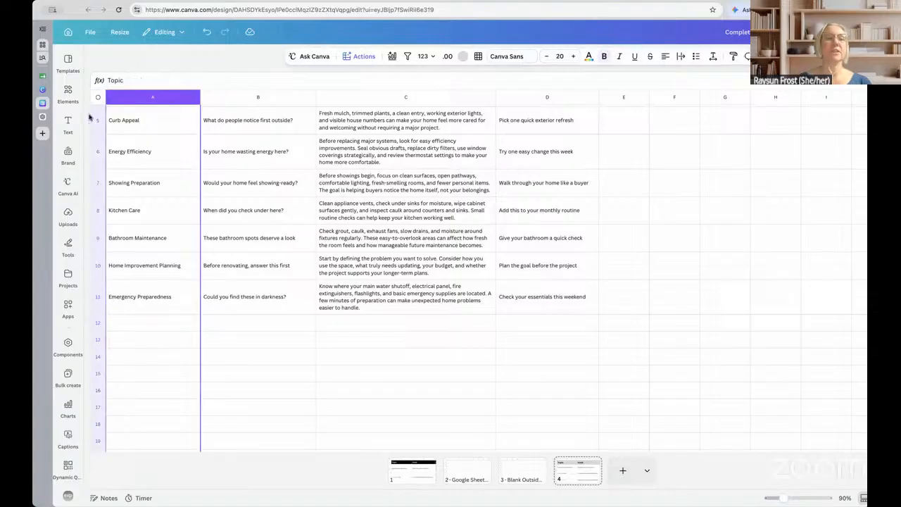
{"action": "left_click", "coordinate": [101, 119]}
{"action": "left_click", "coordinate": [138, 120]}
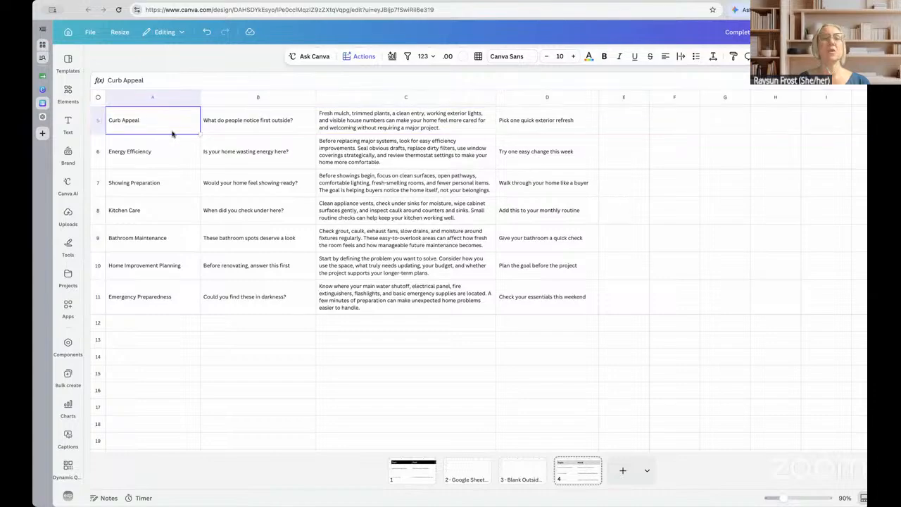
{"action": "key", "text": "shift+Down"}
{"action": "key", "text": "shift+Down"}
{"action": "key", "text": "shift+Down"}
{"action": "key", "text": "shift+Down"}
{"action": "key", "text": "shift+Down"}
{"action": "key", "text": "shift+Down"}
{"action": "key", "text": "shift+Down"}
{"action": "key", "text": "shift+Down"}
{"action": "key", "text": "shift+Down"}
{"action": "key", "text": "shift+Down"}
{"action": "key", "text": "shift+Down"}
{"action": "key", "text": "shift+Down"}
{"action": "key", "text": "shift+Down"}
{"action": "key", "text": "shift+Down"}
{"action": "key", "text": "shift+Down"}
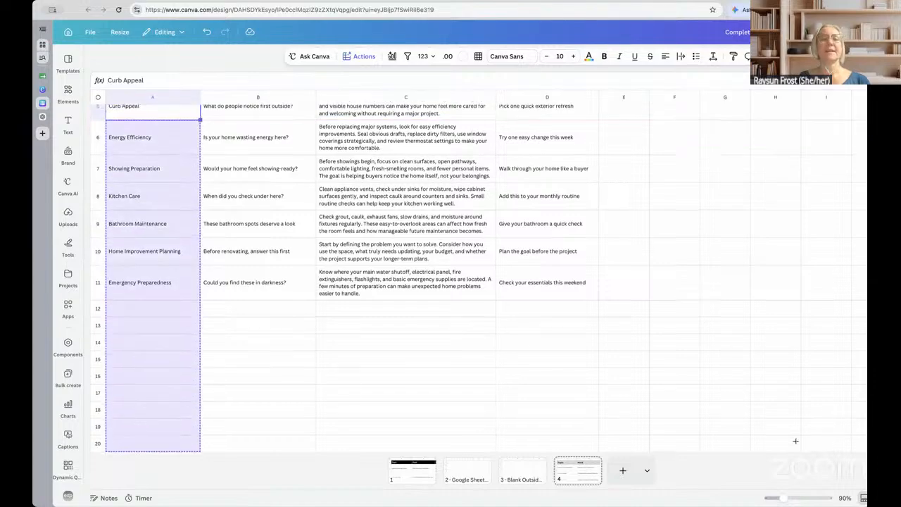
{"action": "key", "text": "shift+Up"}
{"action": "key", "text": "shift+Up"}
{"action": "key", "text": "shift+Up"}
{"action": "key", "text": "shift+Up"}
{"action": "key", "text": "shift+Up"}
{"action": "key", "text": "shift+Up"}
{"action": "key", "text": "shift+Up"}
{"action": "key", "text": "shift+Up"}
{"action": "key", "text": "shift+Up"}
{"action": "key", "text": "shift+Up"}
{"action": "key", "text": "shift+Up"}
{"action": "key", "text": "shift+Up"}
{"action": "key", "text": "shift+Up"}
{"action": "key", "text": "shift+Up"}
{"action": "key", "text": "shift+Up"}
{"action": "key", "text": "shift+Up"}
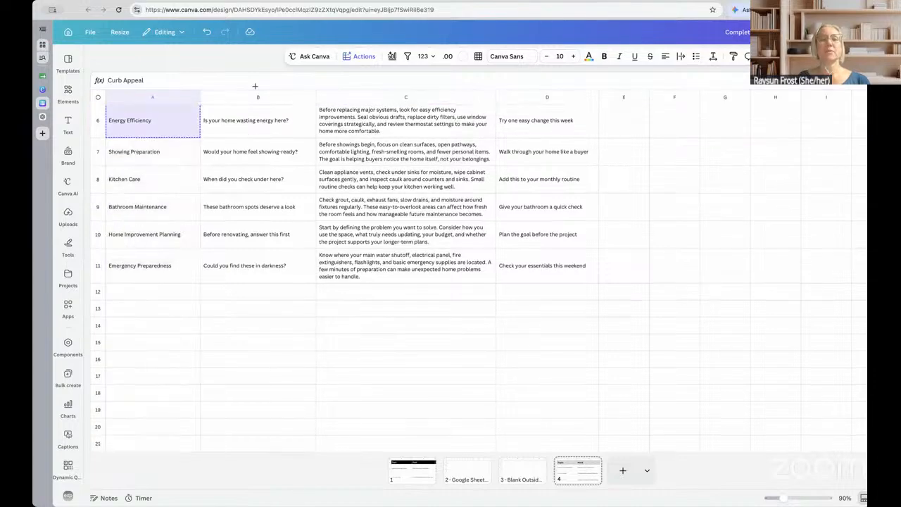
{"action": "key", "text": "shift+Up"}
{"action": "key", "text": "shift+Up"}
{"action": "key", "text": "shift+Up"}
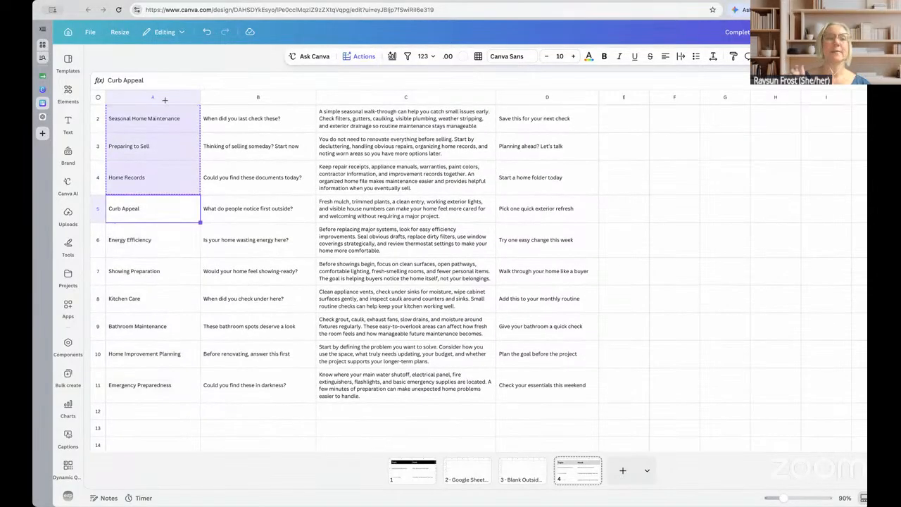
{"action": "key", "text": "ctrl+Return"}
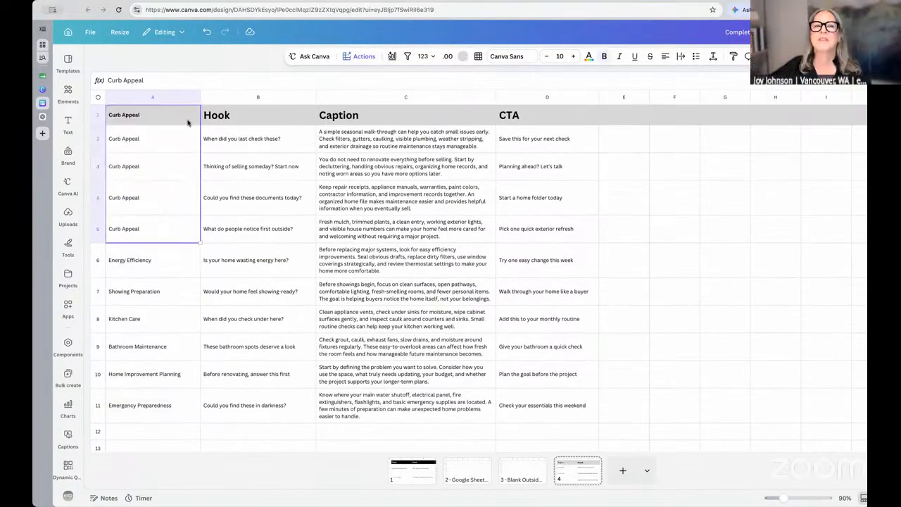
{"action": "left_click", "coordinate": [188, 122]}
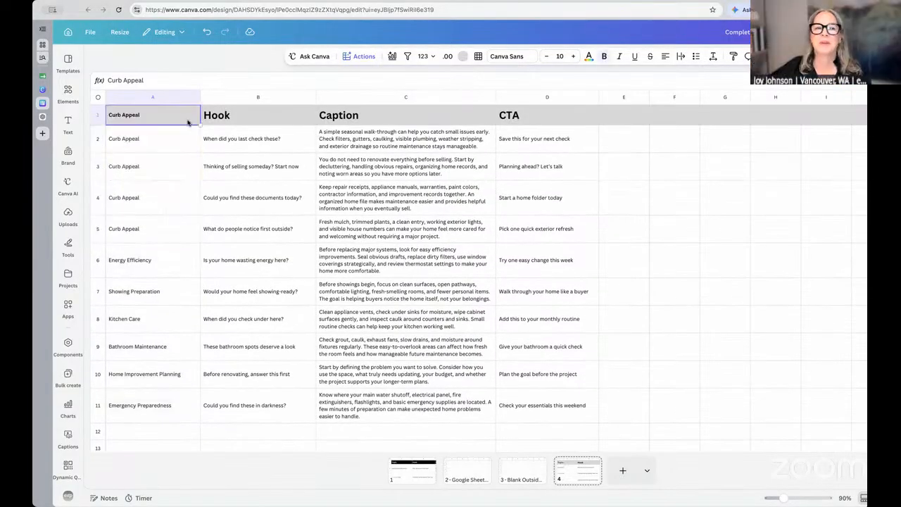
{"action": "left_click", "coordinate": [207, 33]}
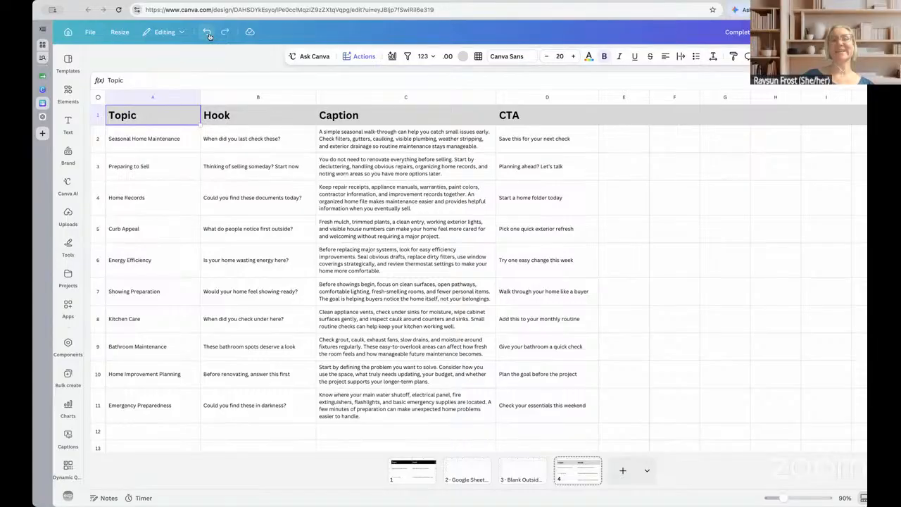
- Select whole columns A through D of the table, from Topic to CTA
{"action": "left_click", "coordinate": [171, 147]}
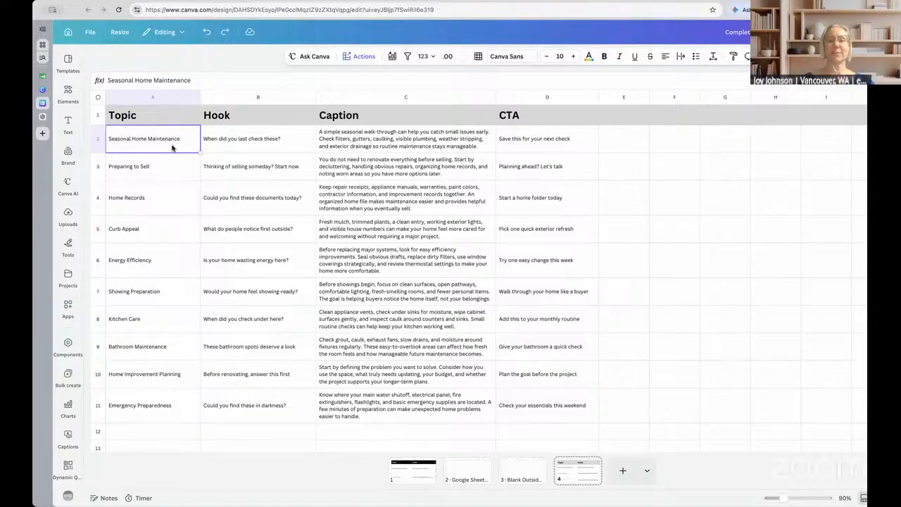
{"action": "left_click", "coordinate": [181, 97]}
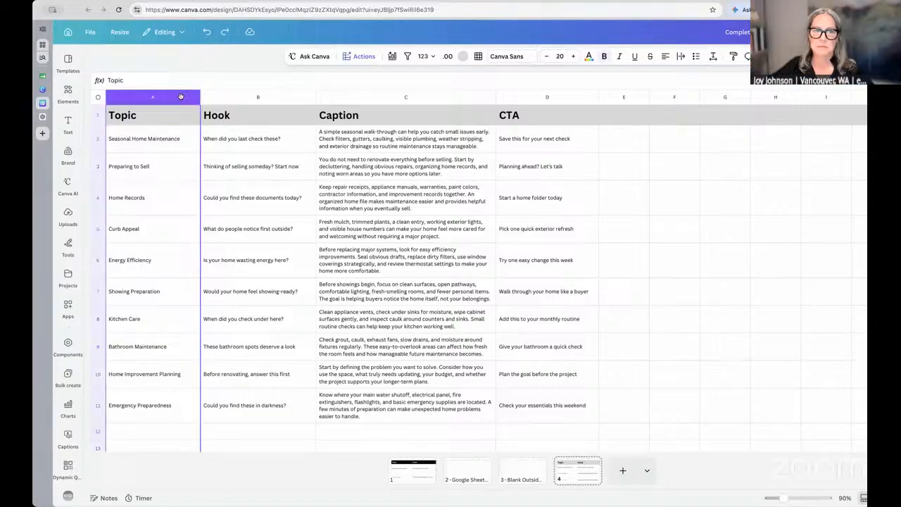
{"action": "left_click_drag", "start_coordinate": [181, 97], "coordinate": [486, 98]}
{"action": "left_click_drag", "start_coordinate": [561, 113], "coordinate": [563, 105]}
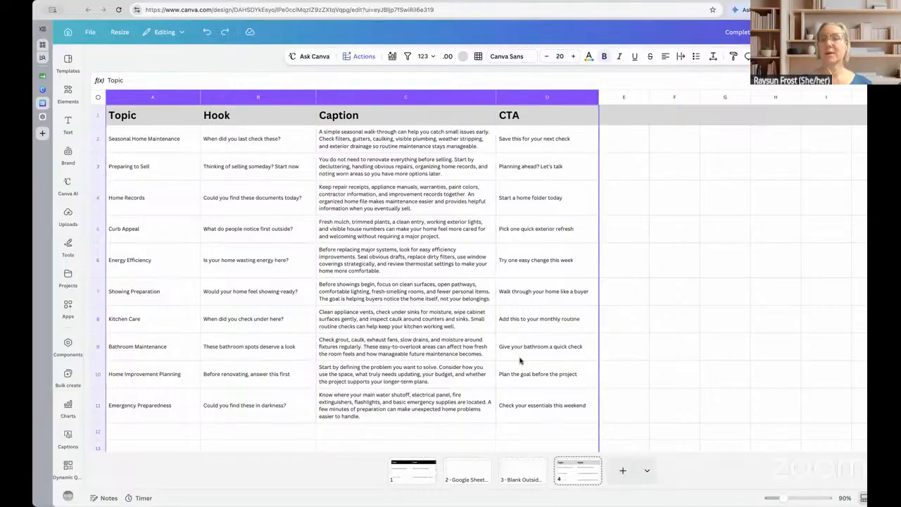
{"action": "scroll", "coordinate": [520, 362], "scroll_direction": "down", "scroll_amount": 5}
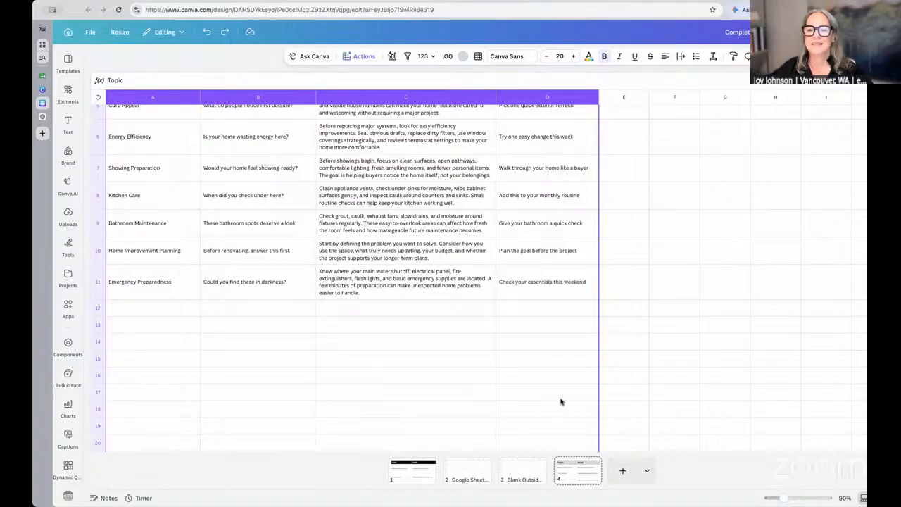
{"action": "scroll", "coordinate": [561, 402], "scroll_direction": "down", "scroll_amount": 15}
{"action": "scroll", "coordinate": [562, 402], "scroll_direction": "up", "scroll_amount": 20}
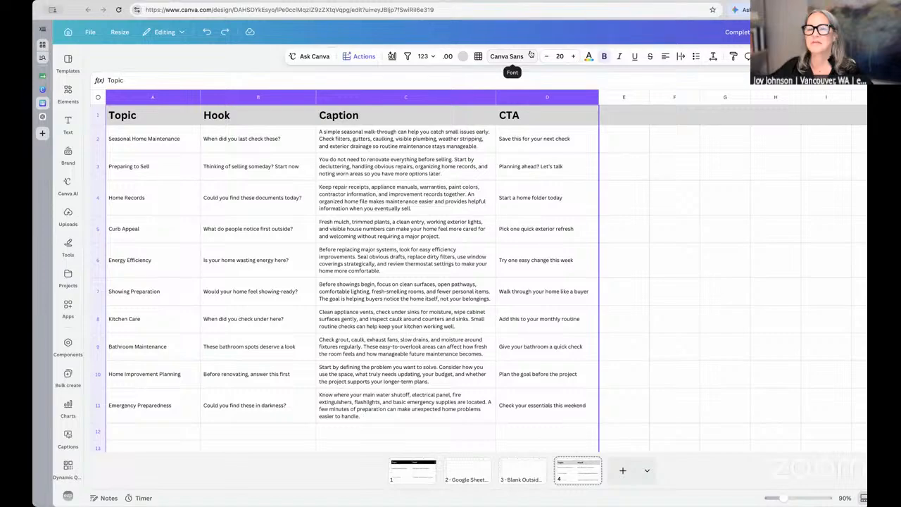
- Step back through the recent header font-size changes, redo them to size 20, and undo the Curb Appeal fill
{"action": "left_click", "coordinate": [208, 33]}
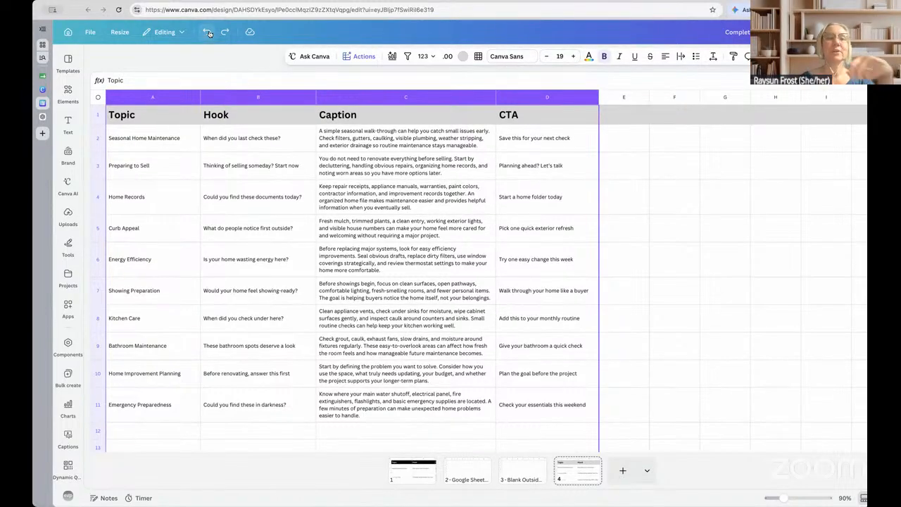
{"action": "left_click", "coordinate": [208, 33]}
{"action": "left_click", "coordinate": [208, 33]}
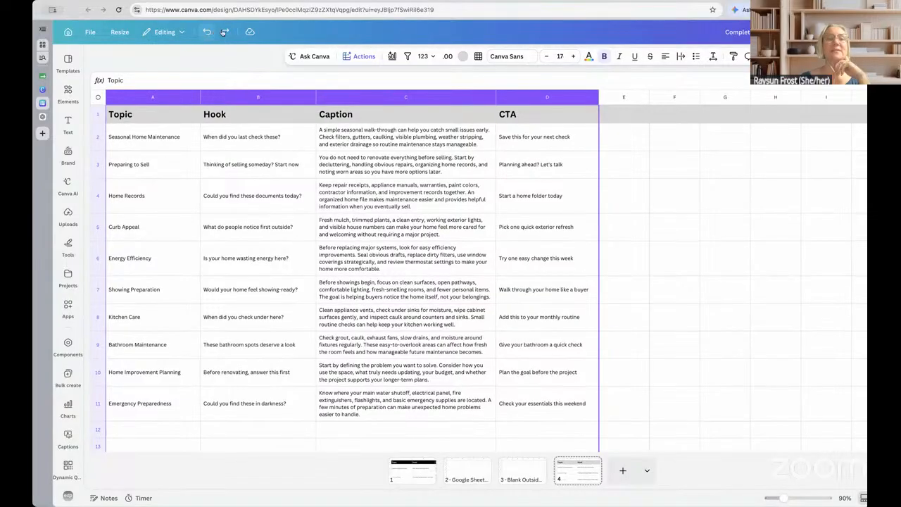
{"action": "left_click", "coordinate": [208, 32]}
{"action": "left_click", "coordinate": [207, 33]}
{"action": "left_click", "coordinate": [207, 32]}
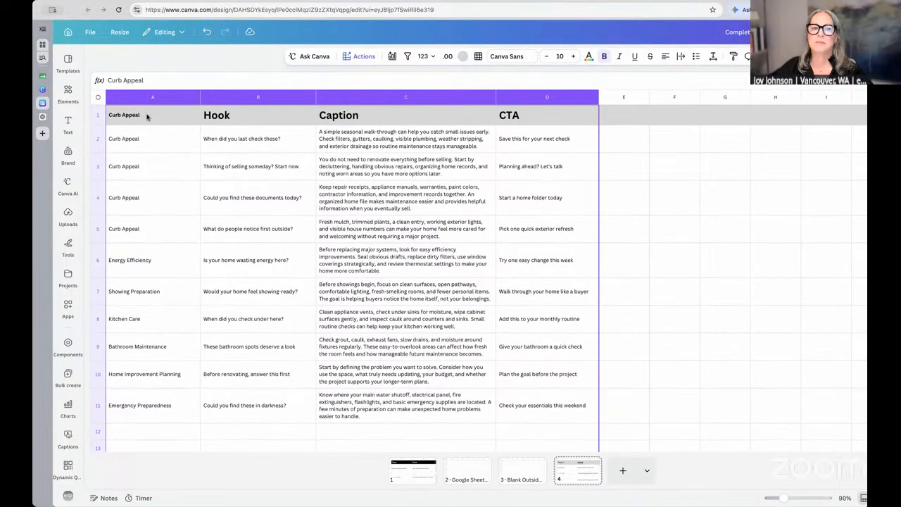
{"action": "left_click", "coordinate": [226, 32]}
{"action": "left_click", "coordinate": [206, 33]}
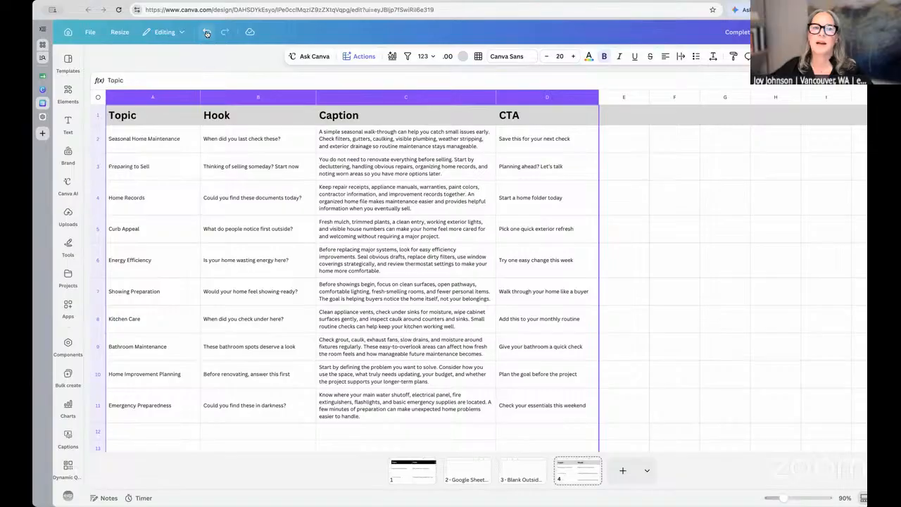
- Run the Fill empty cells action on range A2:D25 to generate more post rows
{"action": "left_click", "coordinate": [167, 138]}
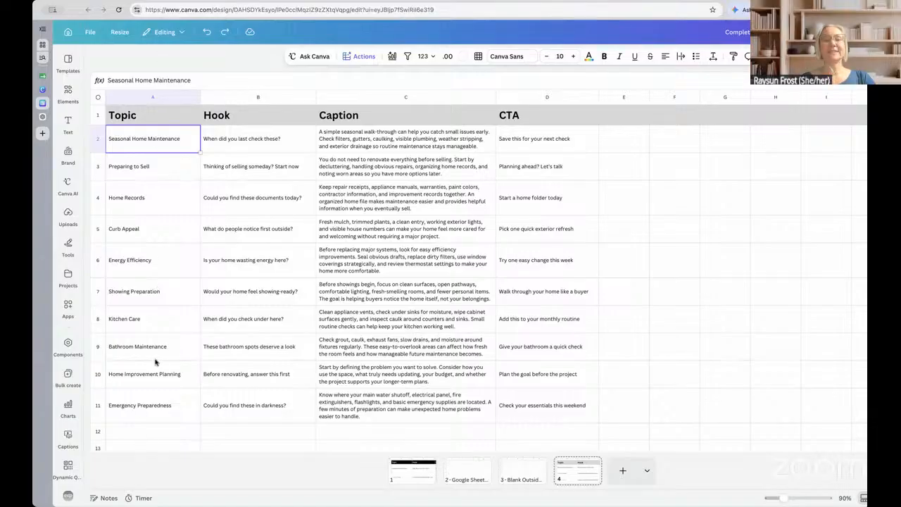
{"action": "scroll", "coordinate": [155, 362], "scroll_direction": "down", "scroll_amount": 4}
{"action": "scroll", "coordinate": [156, 363], "scroll_direction": "down", "scroll_amount": 2}
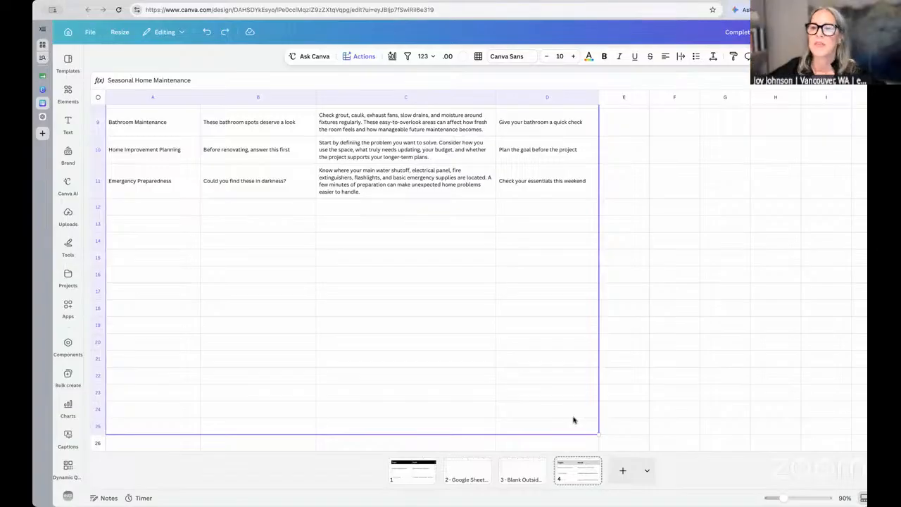
{"action": "left_click", "coordinate": [358, 58]}
{"action": "scroll", "coordinate": [386, 126], "scroll_direction": "down", "scroll_amount": 4}
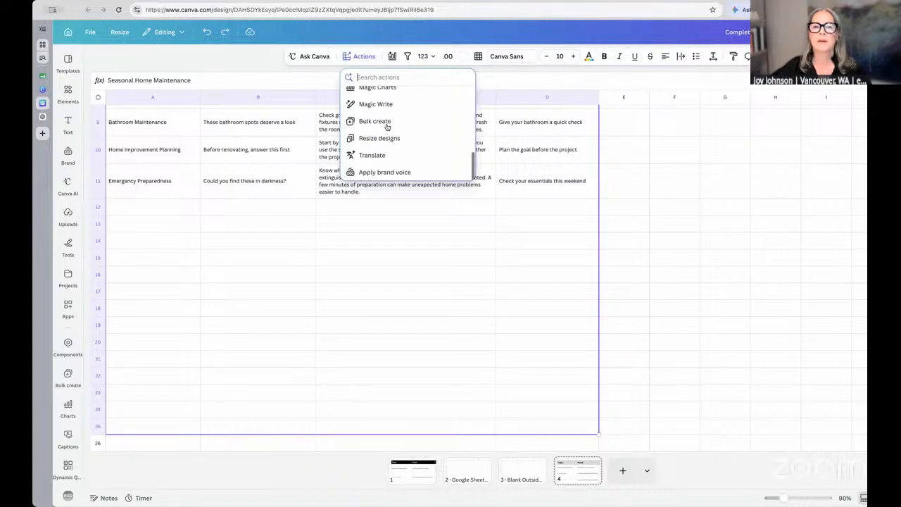
{"action": "scroll", "coordinate": [386, 104], "scroll_direction": "up", "scroll_amount": 2}
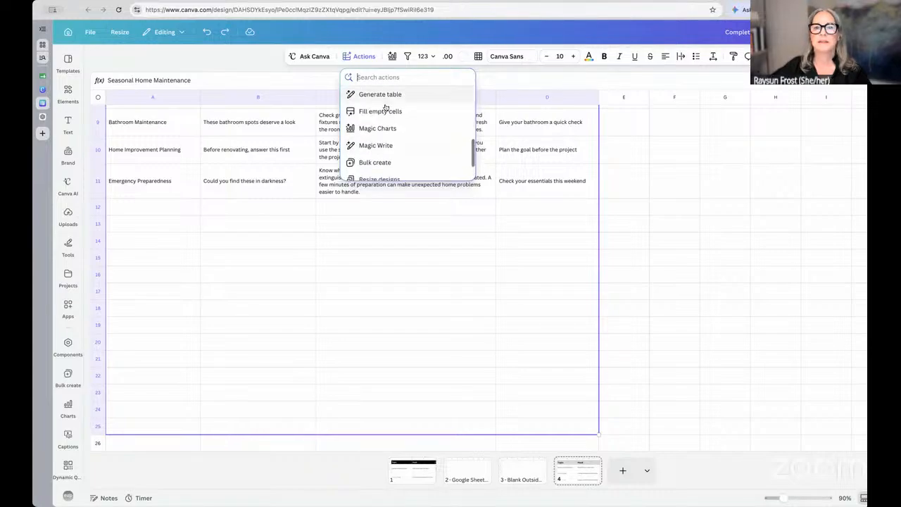
{"action": "scroll", "coordinate": [386, 106], "scroll_direction": "down", "scroll_amount": 2}
{"action": "scroll", "coordinate": [386, 107], "scroll_direction": "up", "scroll_amount": 1}
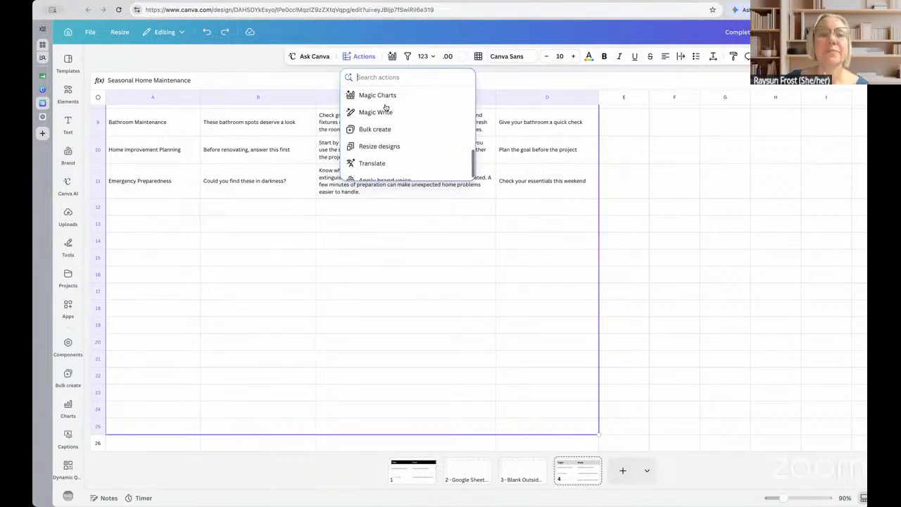
{"action": "scroll", "coordinate": [386, 107], "scroll_direction": "up", "scroll_amount": 3}
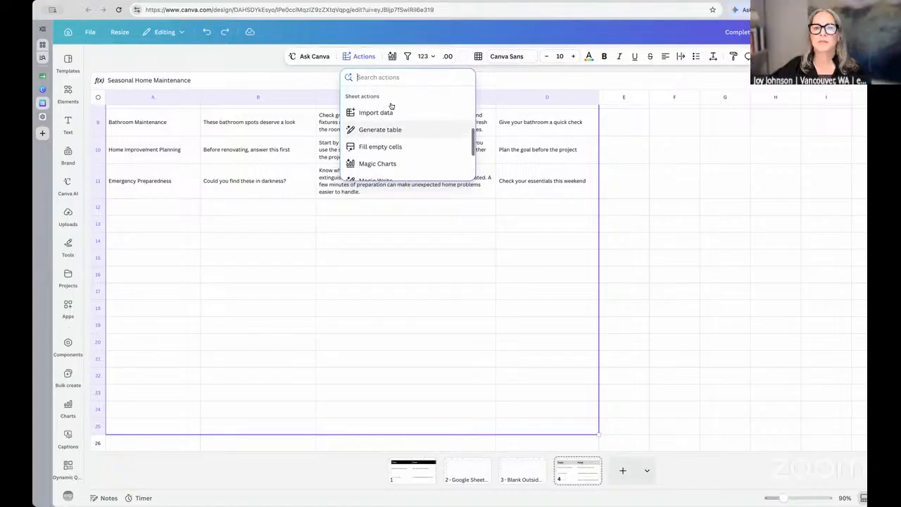
{"action": "left_click", "coordinate": [382, 146]}
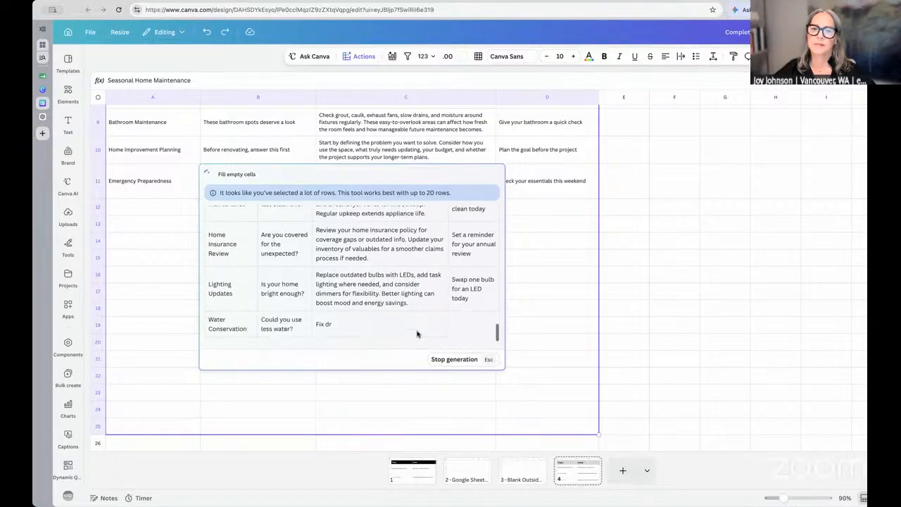
- Insert the generated Topic, Hook, Caption and CTA rows below row 11 and review the added entries
{"action": "left_click", "coordinate": [457, 360]}
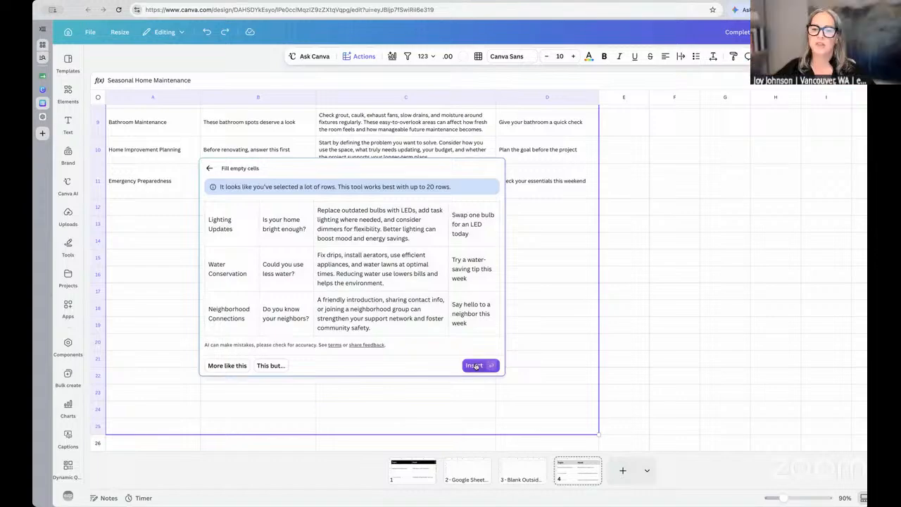
{"action": "left_click", "coordinate": [271, 365]}
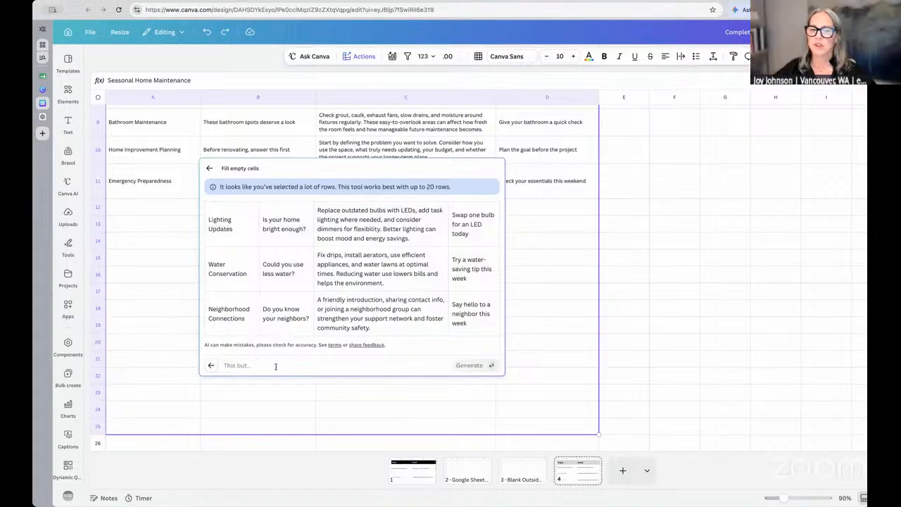
{"action": "left_click", "coordinate": [211, 366]}
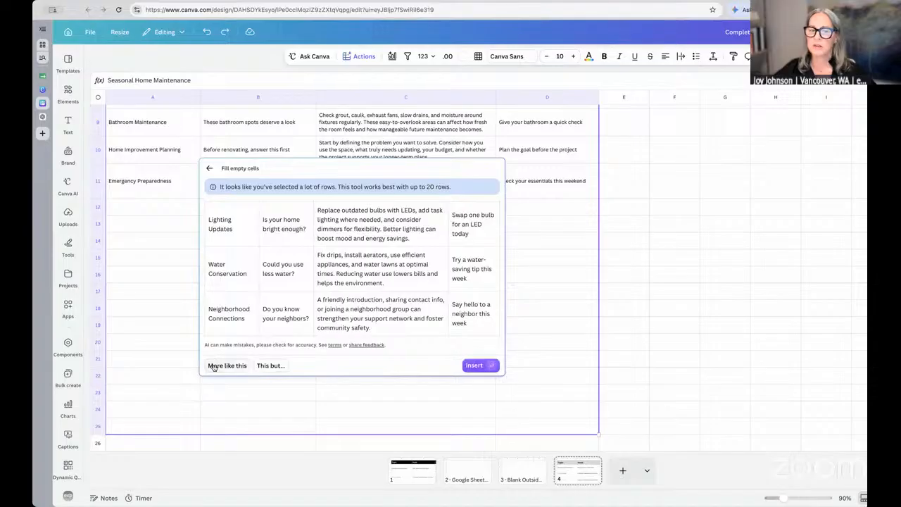
{"action": "left_click", "coordinate": [473, 366]}
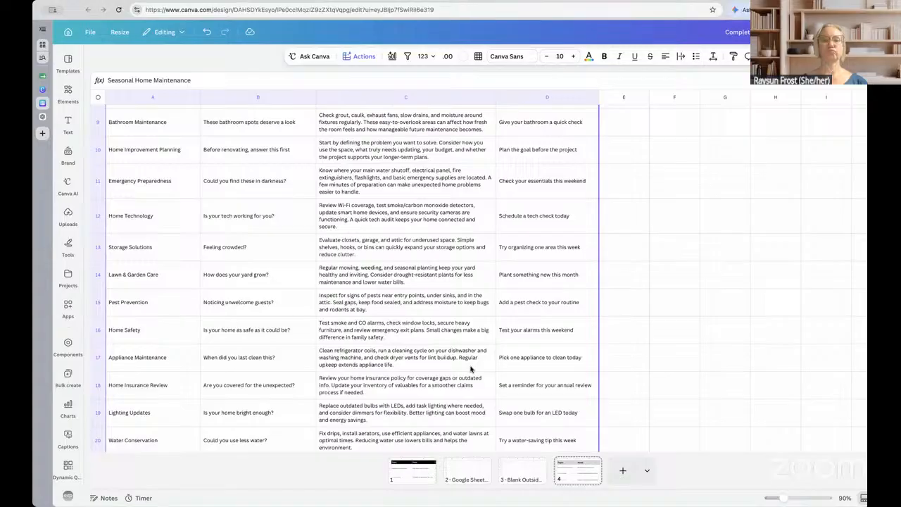
{"action": "scroll", "coordinate": [471, 369], "scroll_direction": "down", "scroll_amount": 10}
{"action": "scroll", "coordinate": [470, 369], "scroll_direction": "up", "scroll_amount": 8}
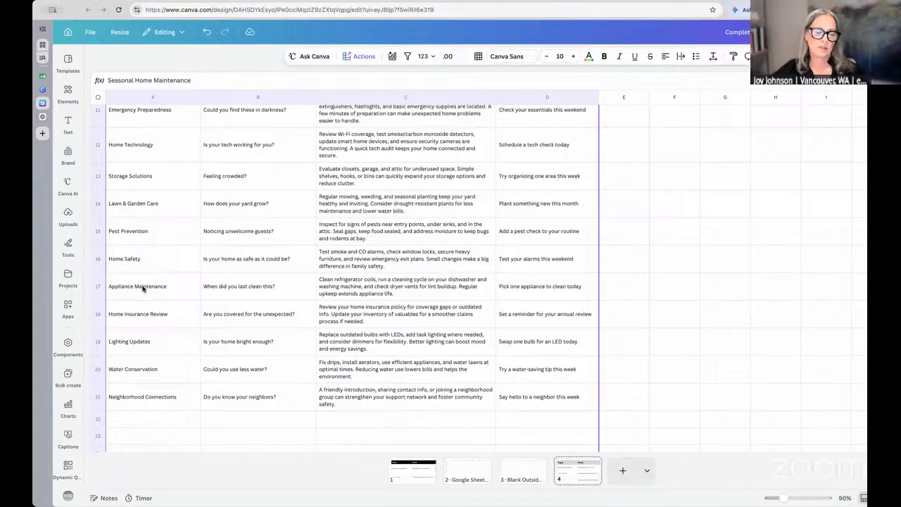
{"action": "scroll", "coordinate": [143, 288], "scroll_direction": "down", "scroll_amount": 1}
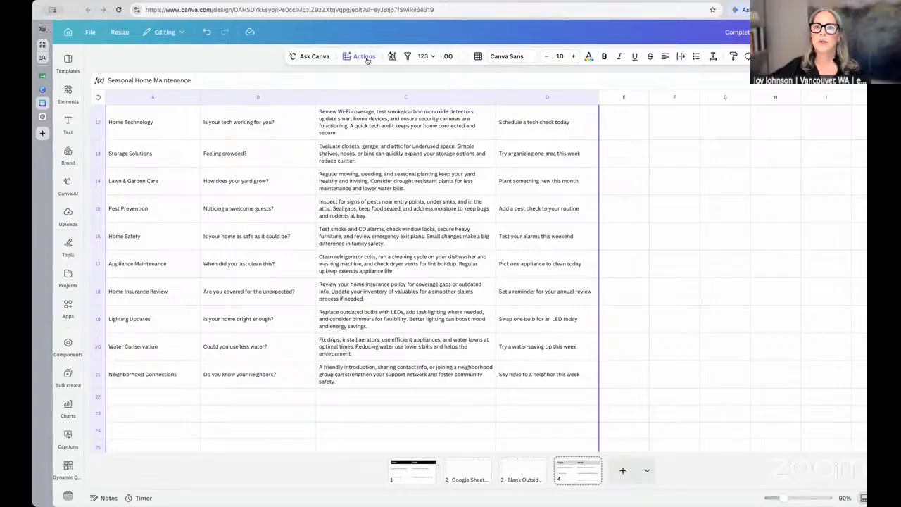
- Add a blank sheet page after page 4 and open the Import data options for it
{"action": "left_click", "coordinate": [623, 471]}
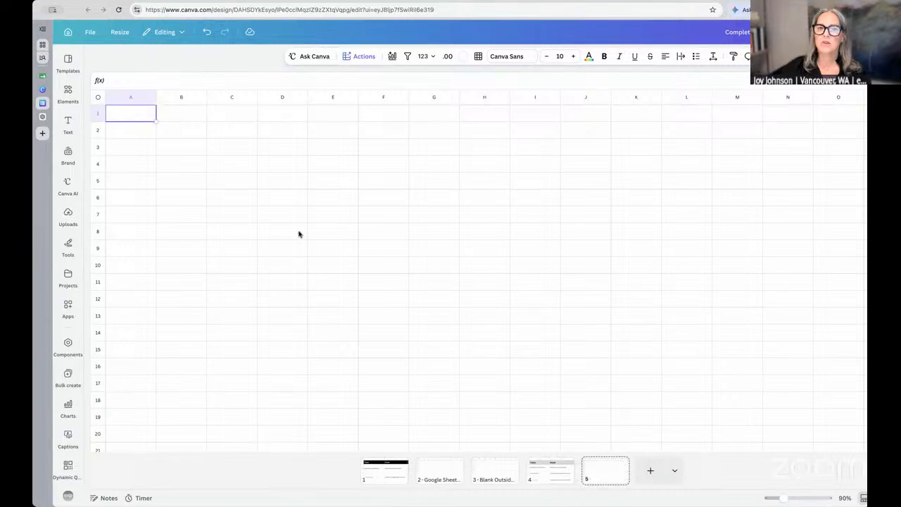
{"action": "left_click", "coordinate": [358, 55]}
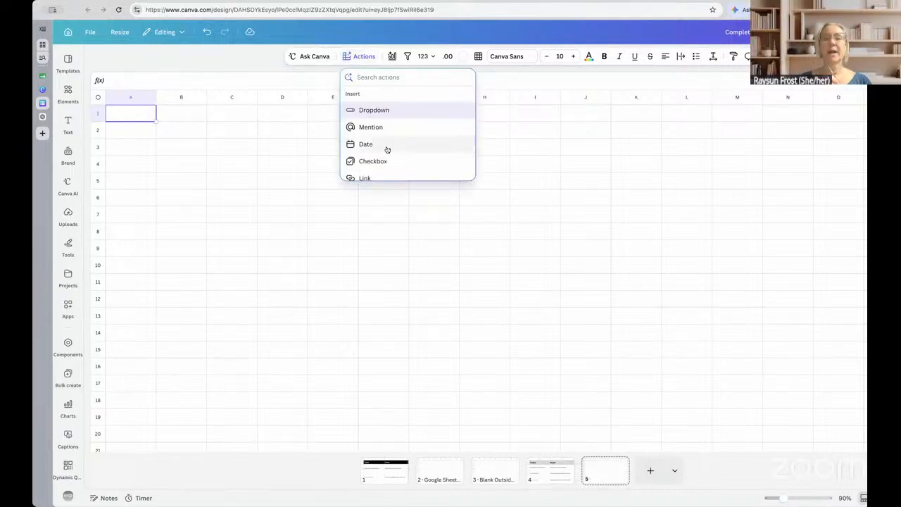
{"action": "scroll", "coordinate": [387, 147], "scroll_direction": "down", "scroll_amount": 3}
{"action": "scroll", "coordinate": [386, 150], "scroll_direction": "down", "scroll_amount": 2}
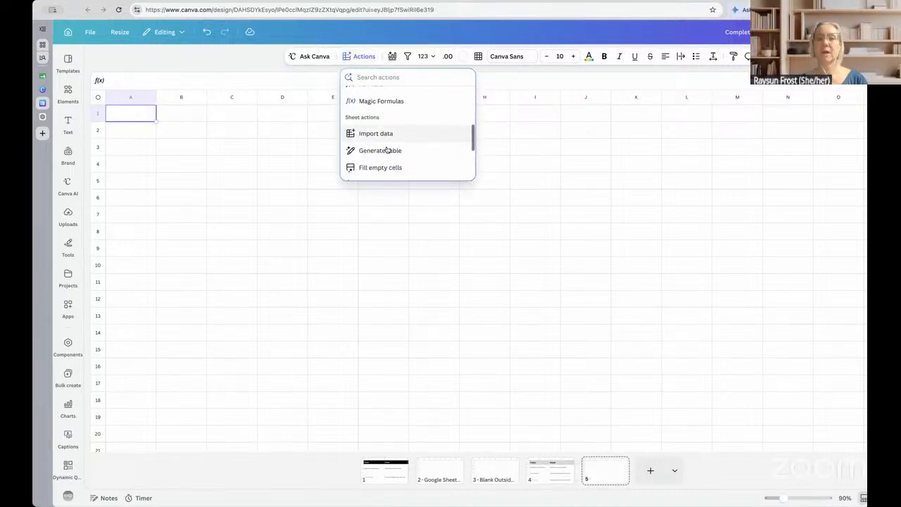
{"action": "left_click", "coordinate": [381, 134]}
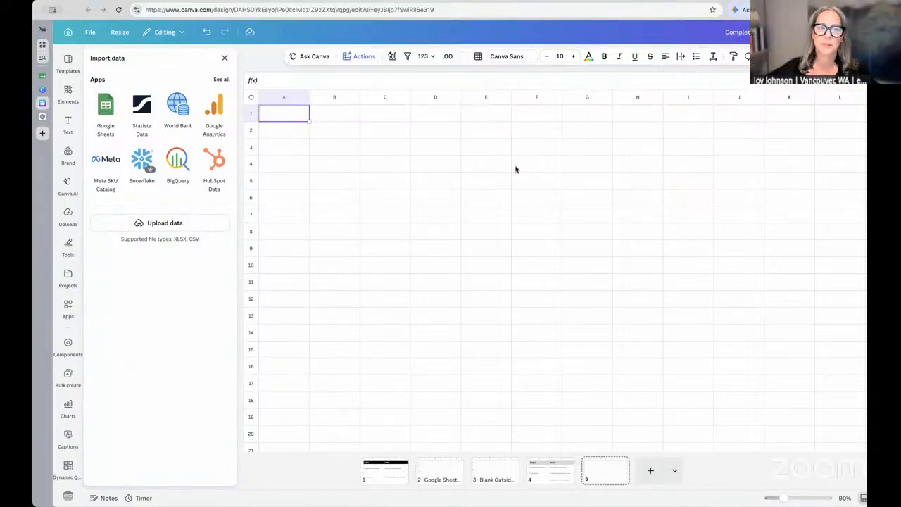
- Preview range A1:D11 of the Google Sheets file Canva Lab Sheets Demo _Outside AI for import, and cancel
{"action": "left_click", "coordinate": [105, 107]}
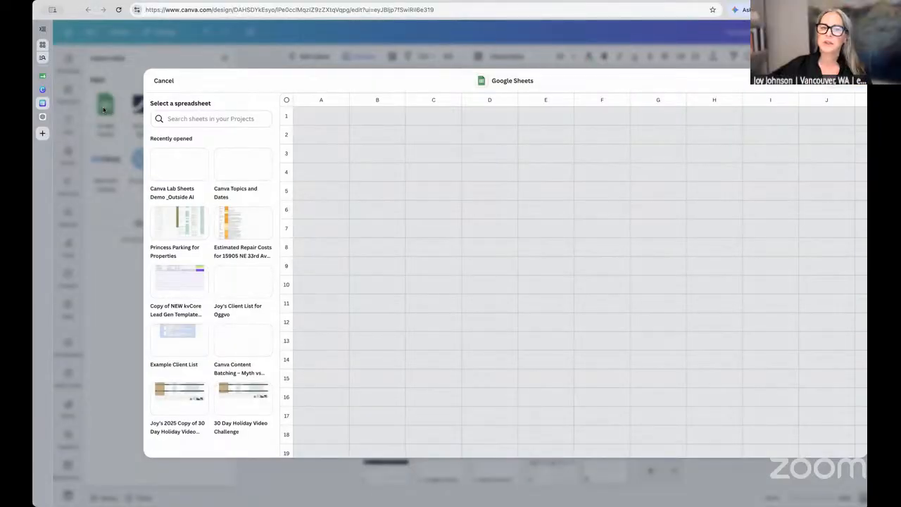
{"action": "left_click", "coordinate": [171, 83]}
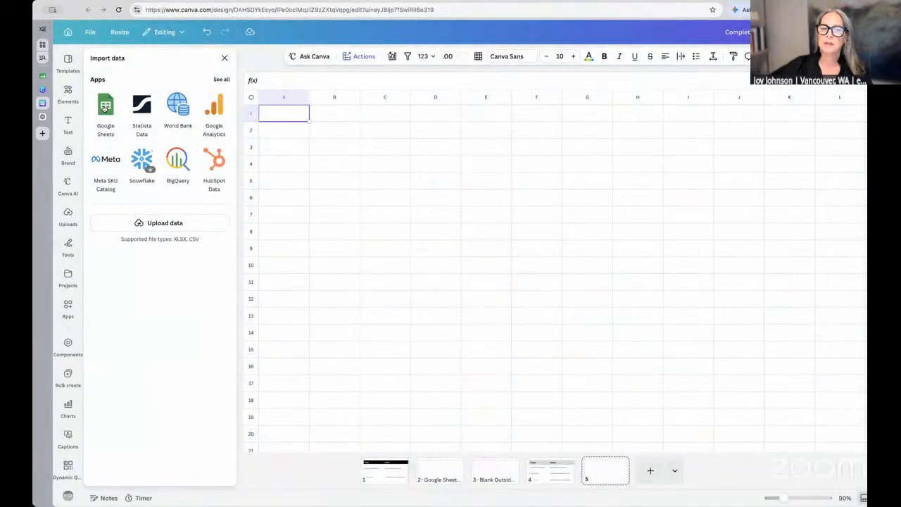
{"action": "left_click", "coordinate": [106, 107]}
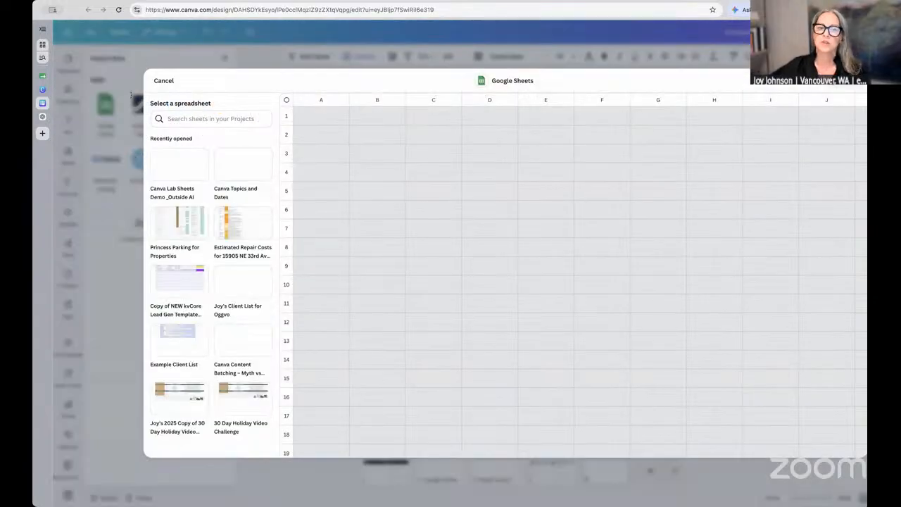
{"action": "left_click", "coordinate": [179, 162]}
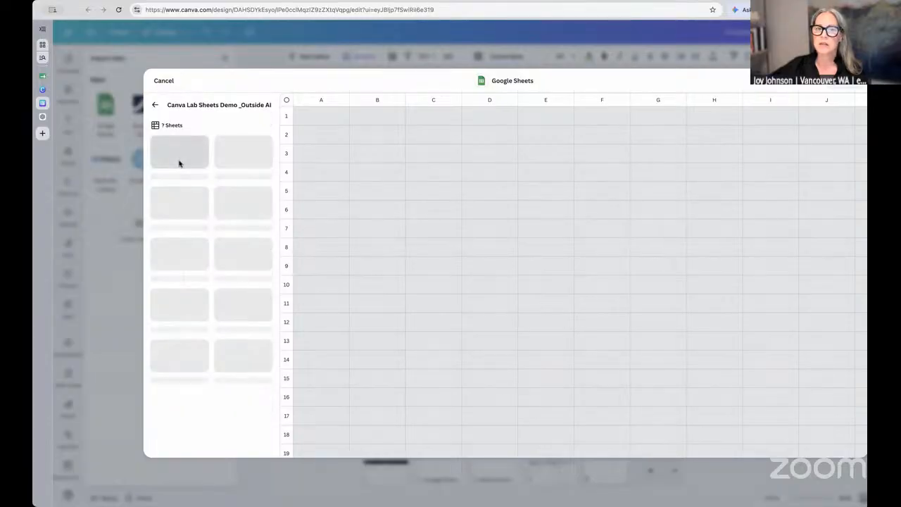
{"action": "left_click", "coordinate": [178, 162]}
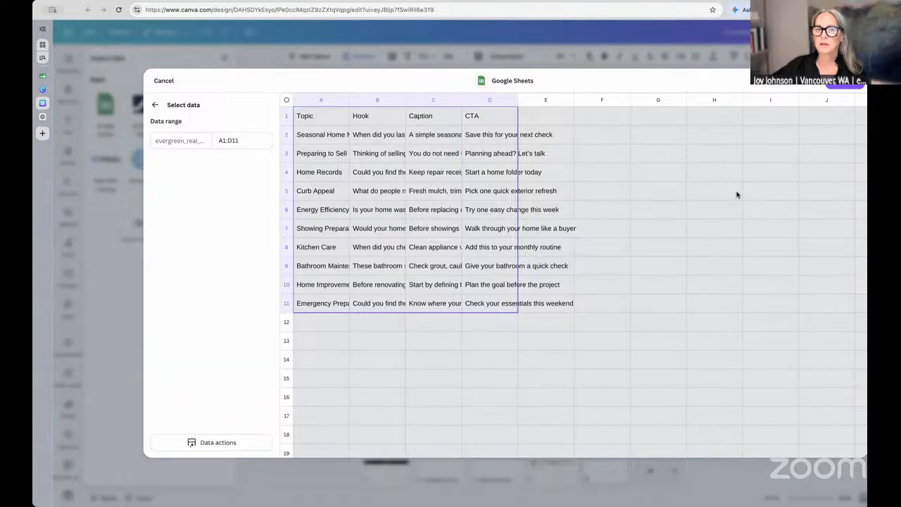
{"action": "left_click", "coordinate": [163, 81]}
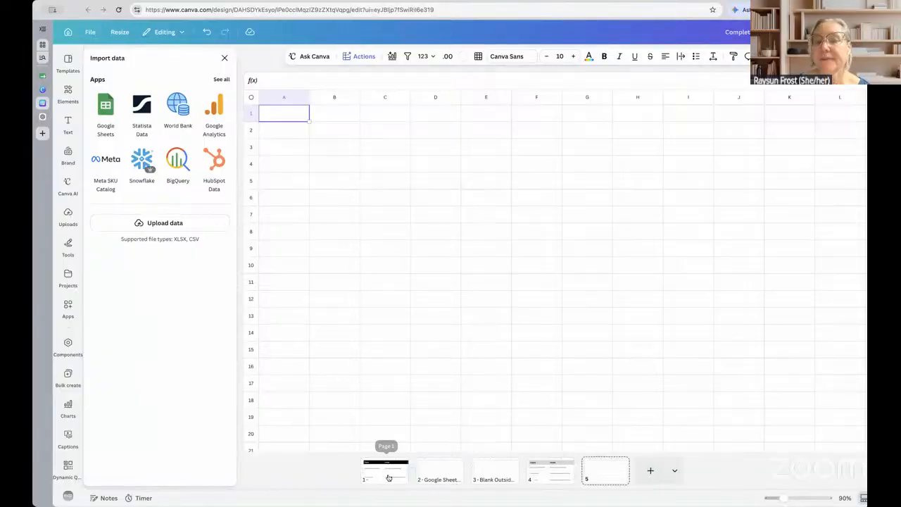
- Return to the black-header table on page 1 and close the Import data options
{"action": "left_click", "coordinate": [551, 478]}
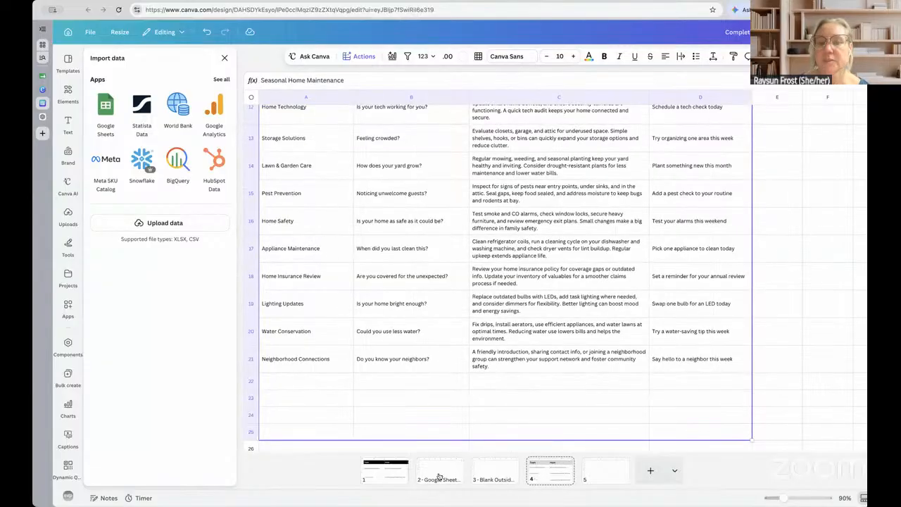
{"action": "left_click", "coordinate": [407, 462]}
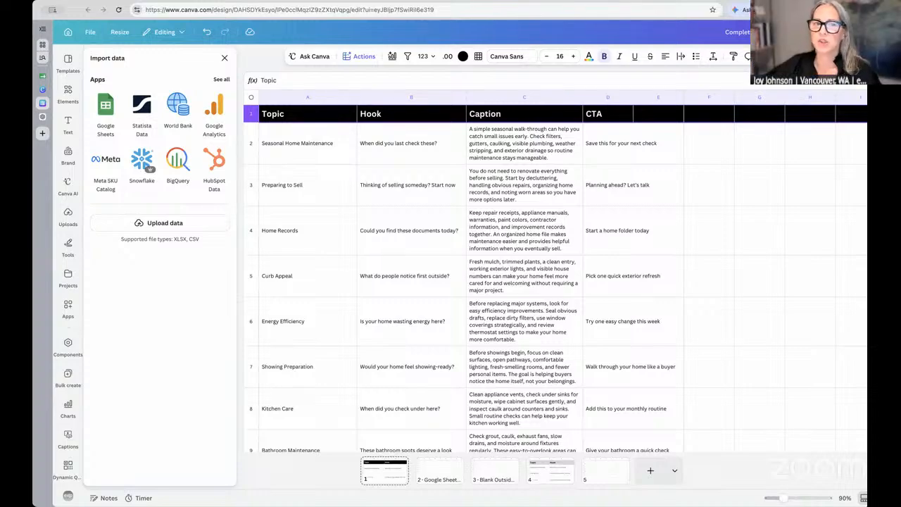
{"action": "left_click", "coordinate": [225, 58]}
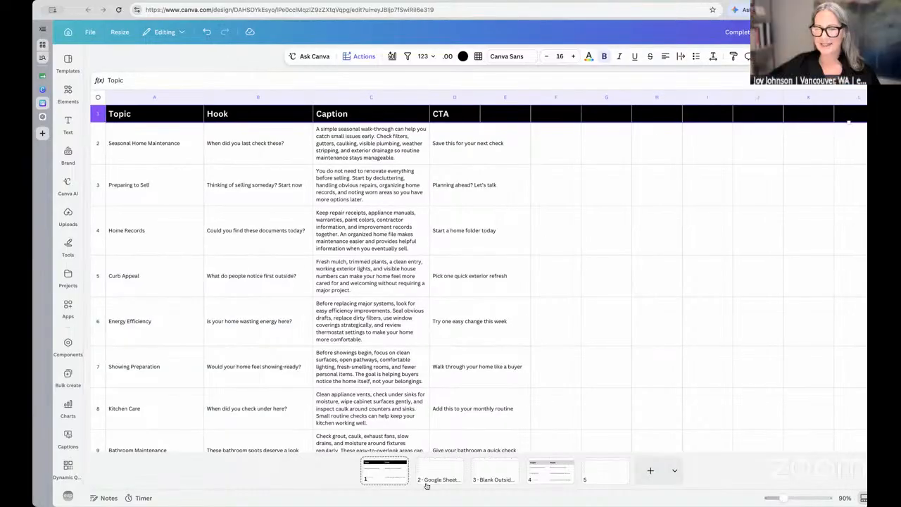
- View the page options of the Google Sheets Demo page and return to the black-header table on page 1
{"action": "left_click", "coordinate": [444, 470]}
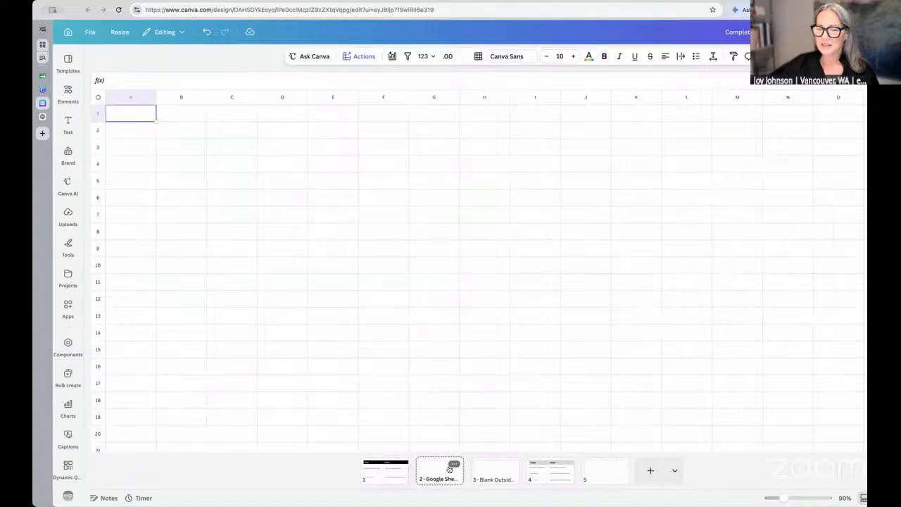
{"action": "left_click", "coordinate": [454, 464]}
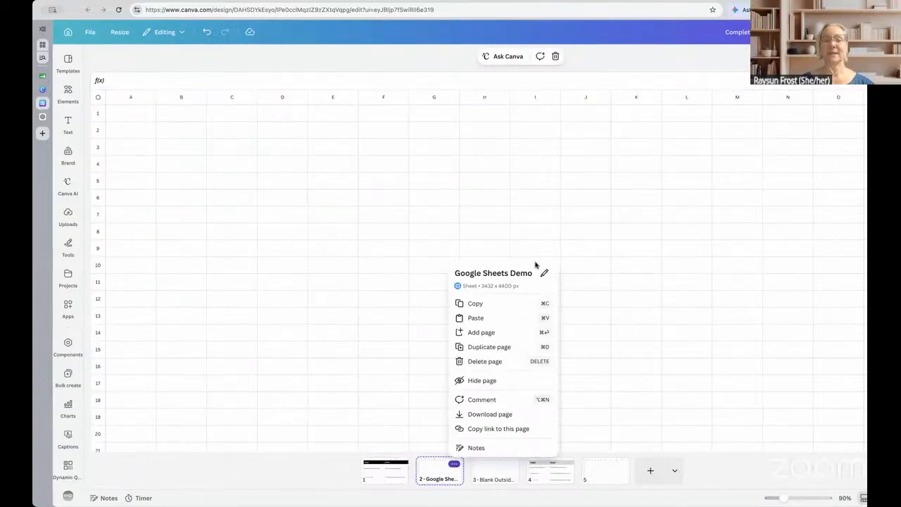
{"action": "left_click", "coordinate": [380, 473]}
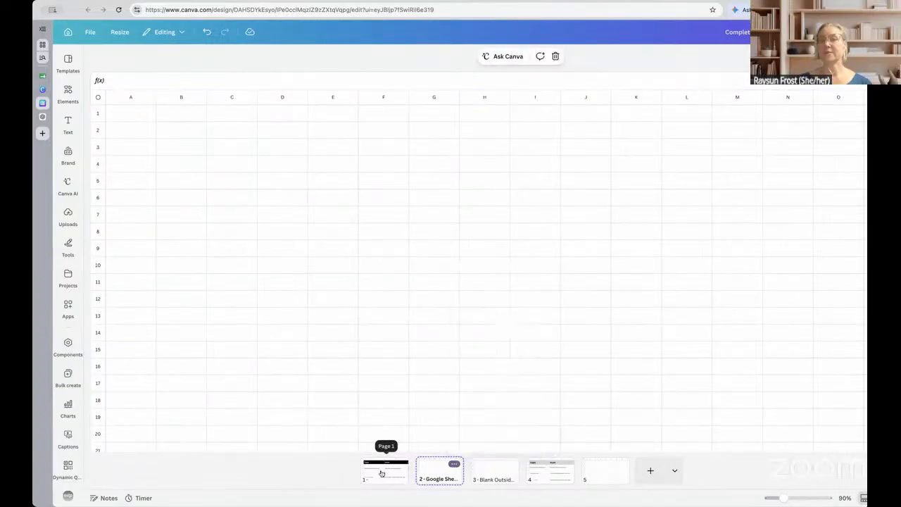
{"action": "left_click", "coordinate": [381, 473]}
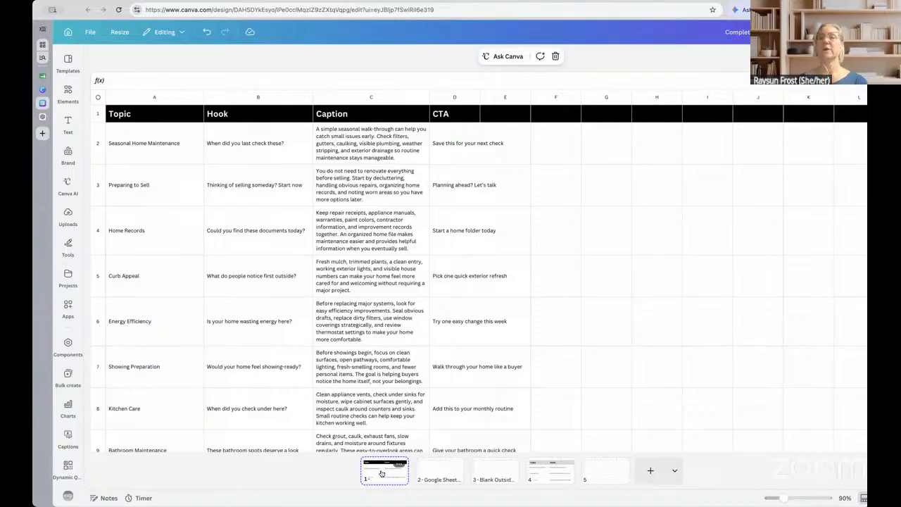
- Add a blank Instagram Post (4:5) page after page 5 and go back to the table on page 1
{"action": "left_click", "coordinate": [676, 475]}
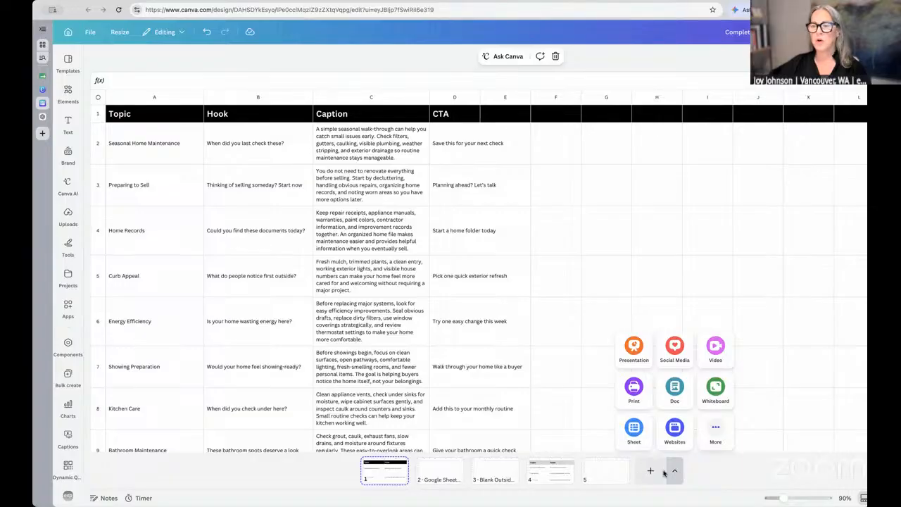
{"action": "left_click", "coordinate": [475, 10]}
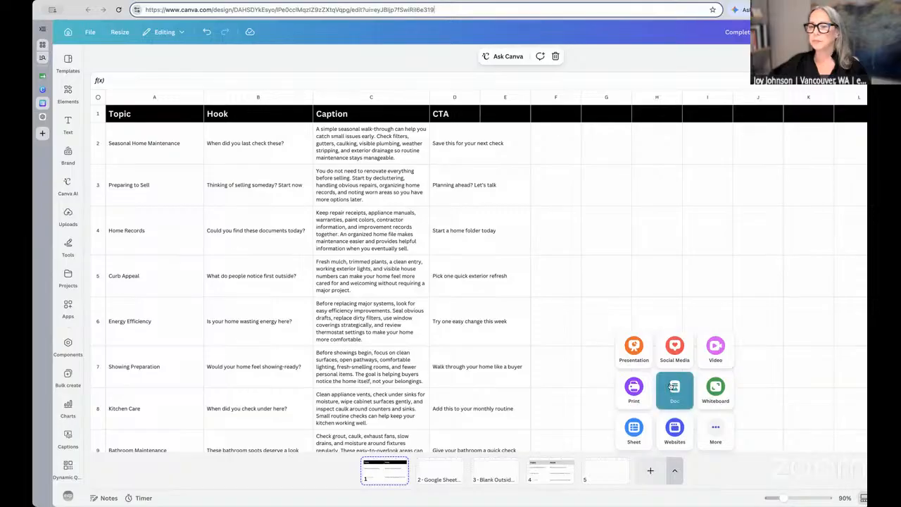
{"action": "left_click", "coordinate": [677, 349]}
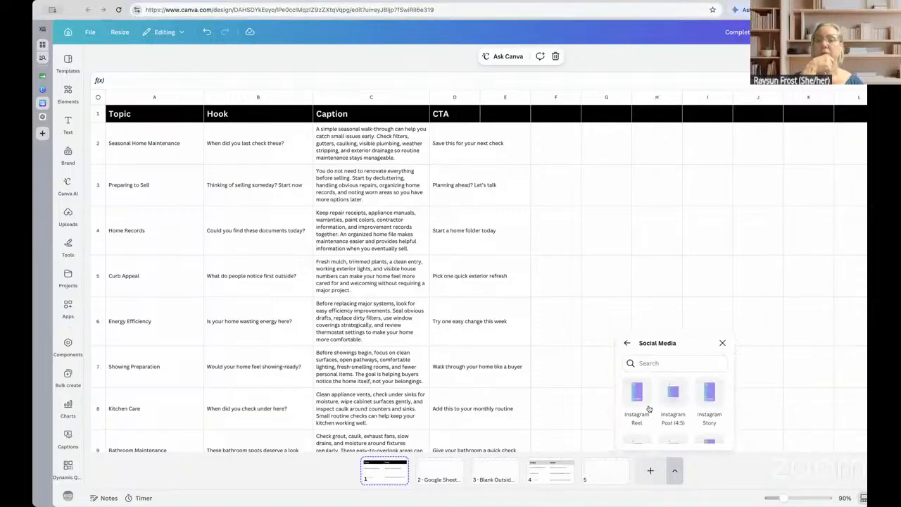
{"action": "left_click", "coordinate": [680, 399]}
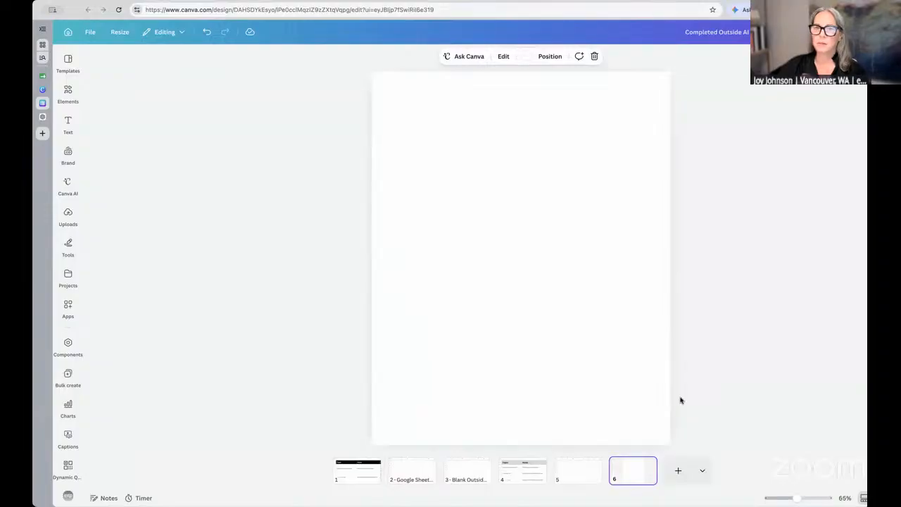
{"action": "left_click", "coordinate": [359, 476]}
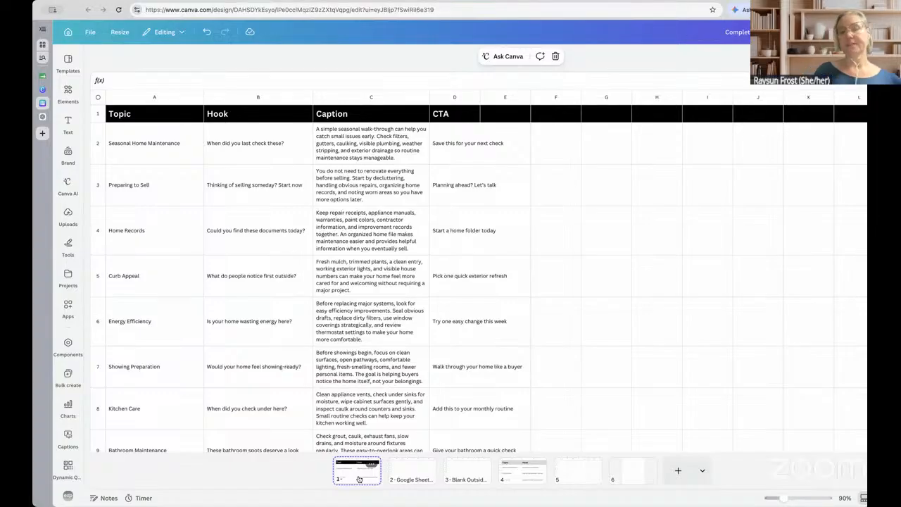